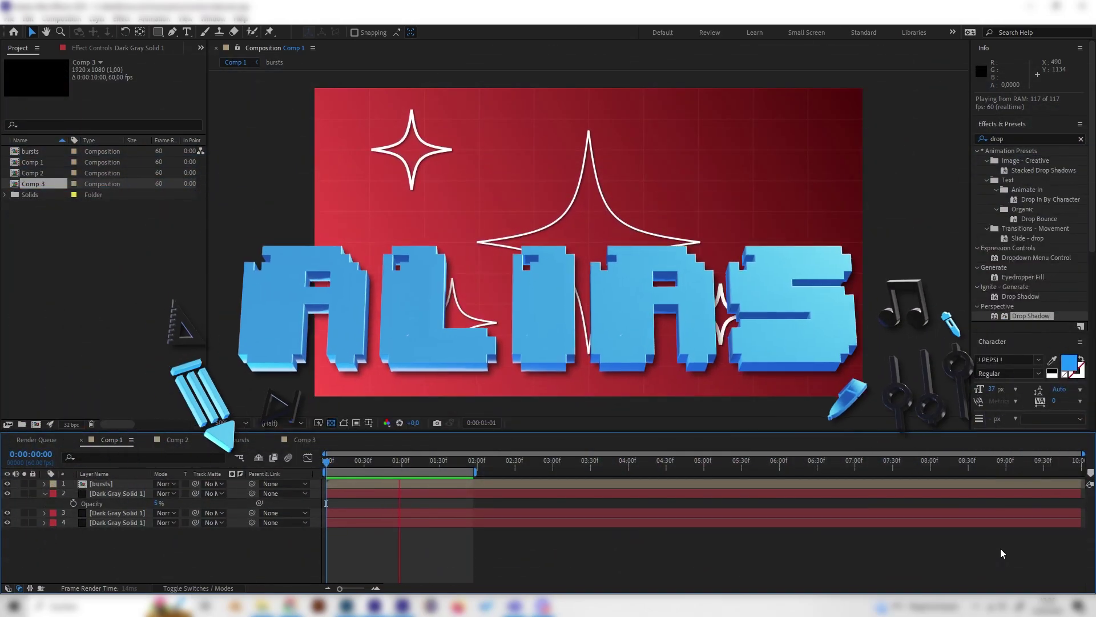
- In Comp 3, create Shape Layer 1 and drag it above both gradient solids
click(308, 440)
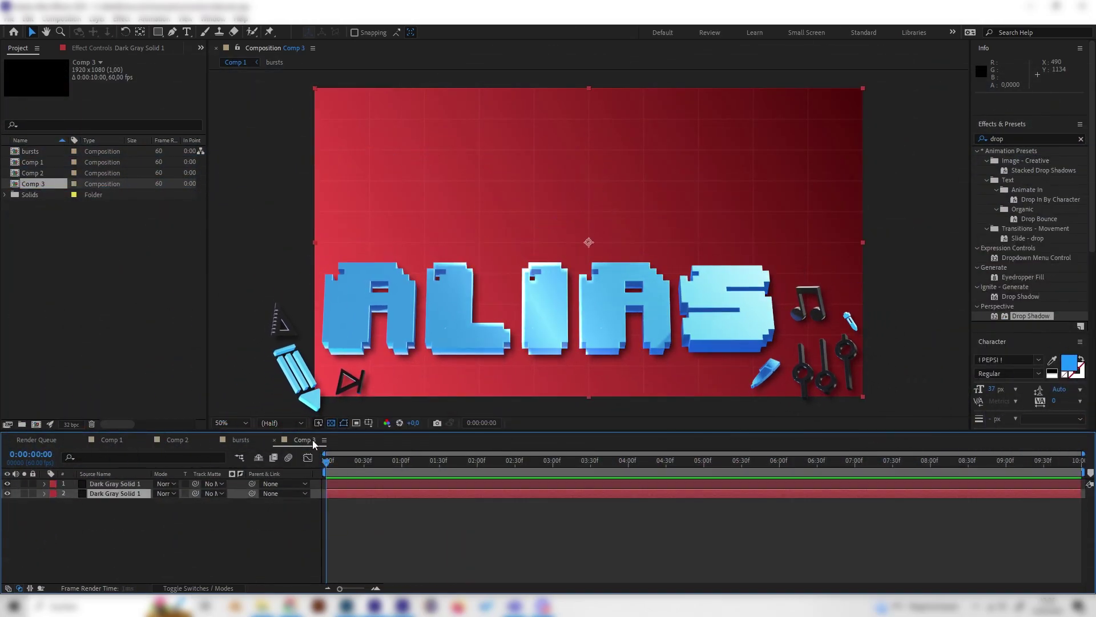
right_click(226, 517)
mouse_move(248, 380)
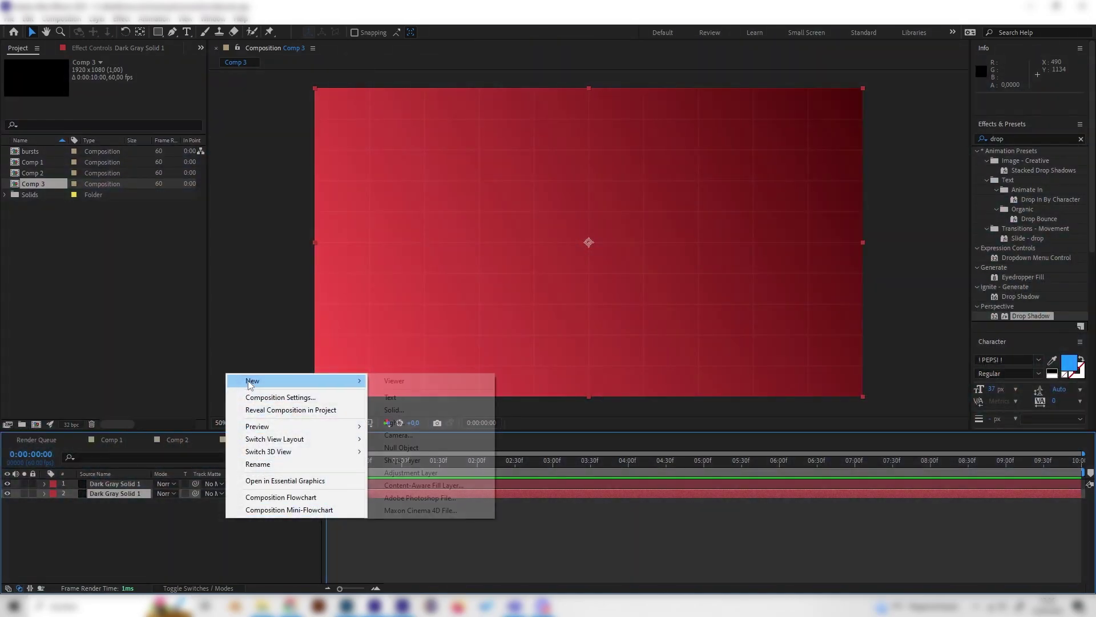
click(401, 459)
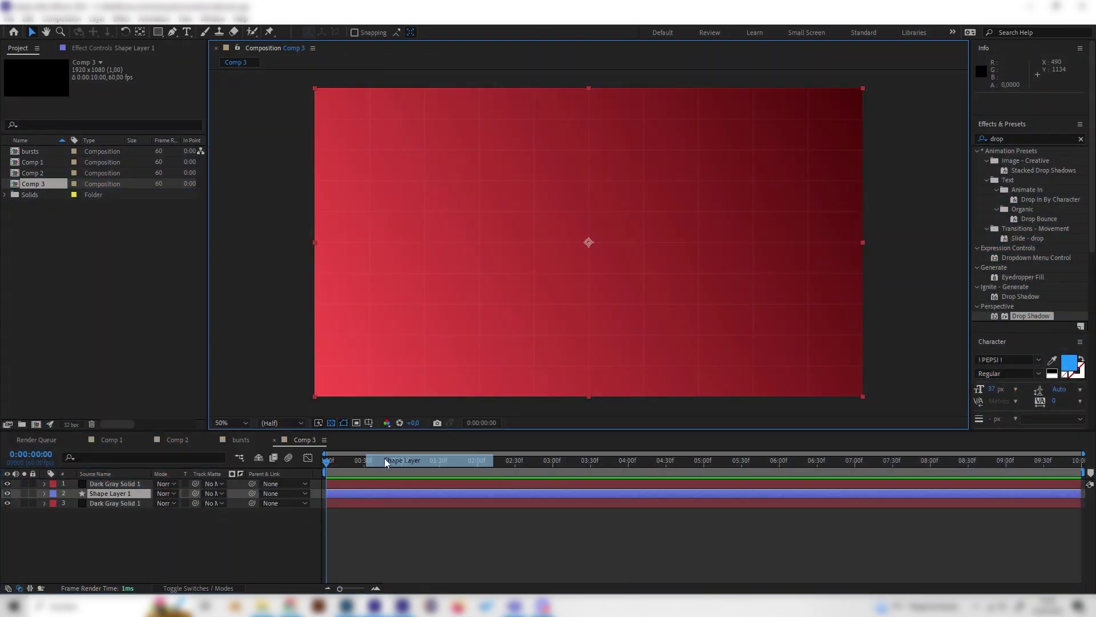
drag(100, 495, 113, 480)
click(44, 483)
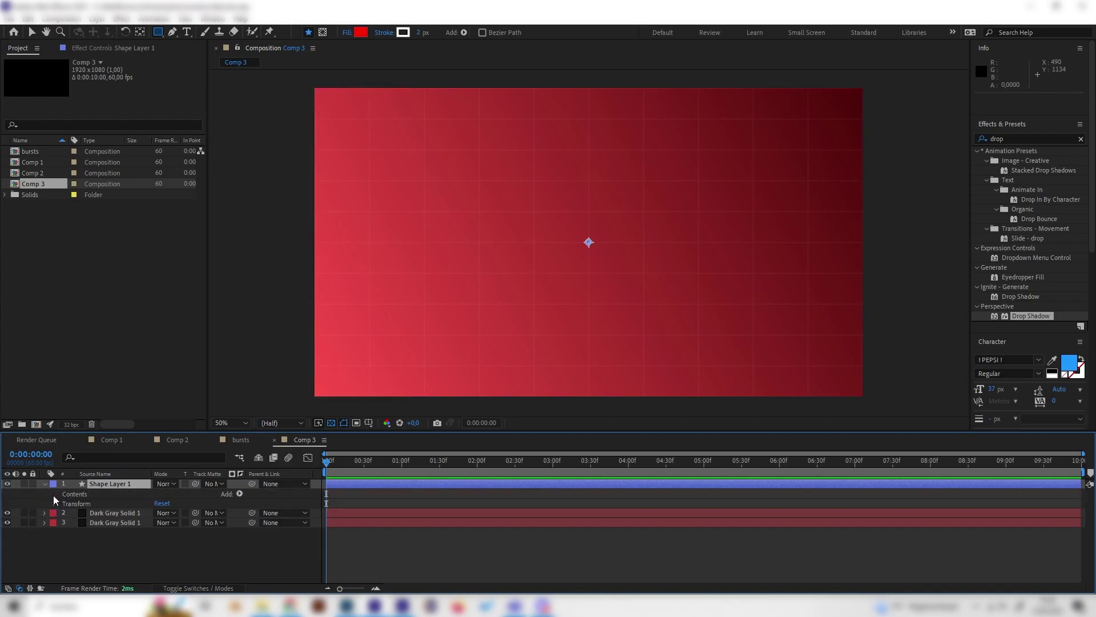
click(240, 493)
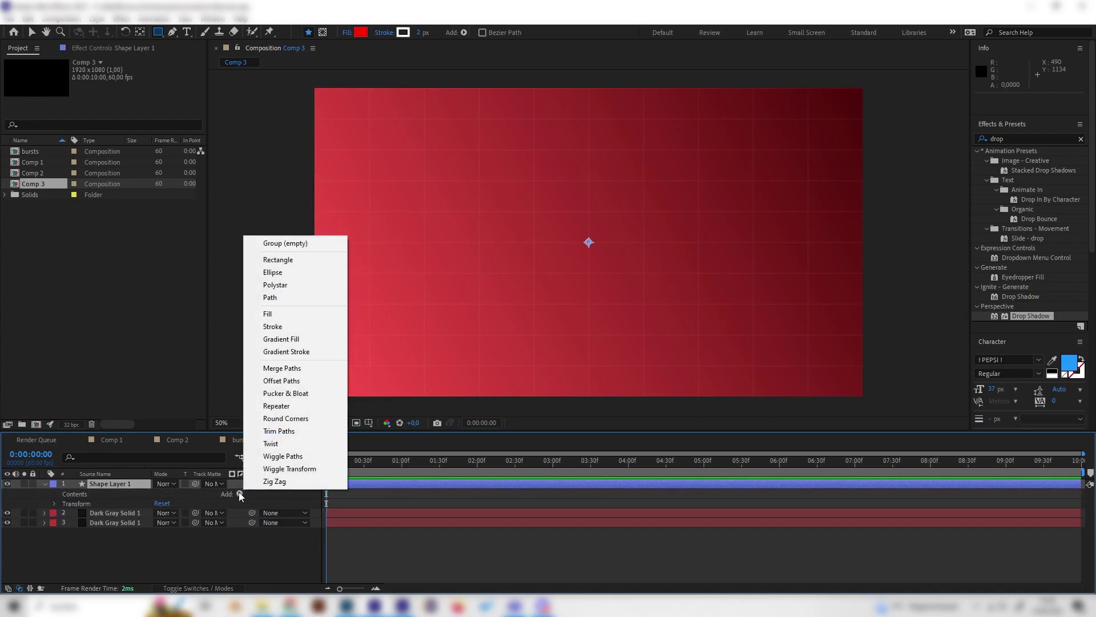
- Add Ellipse Path 1 and Stroke 1 to Shape Layer 1, with a stroke width of 45
click(283, 272)
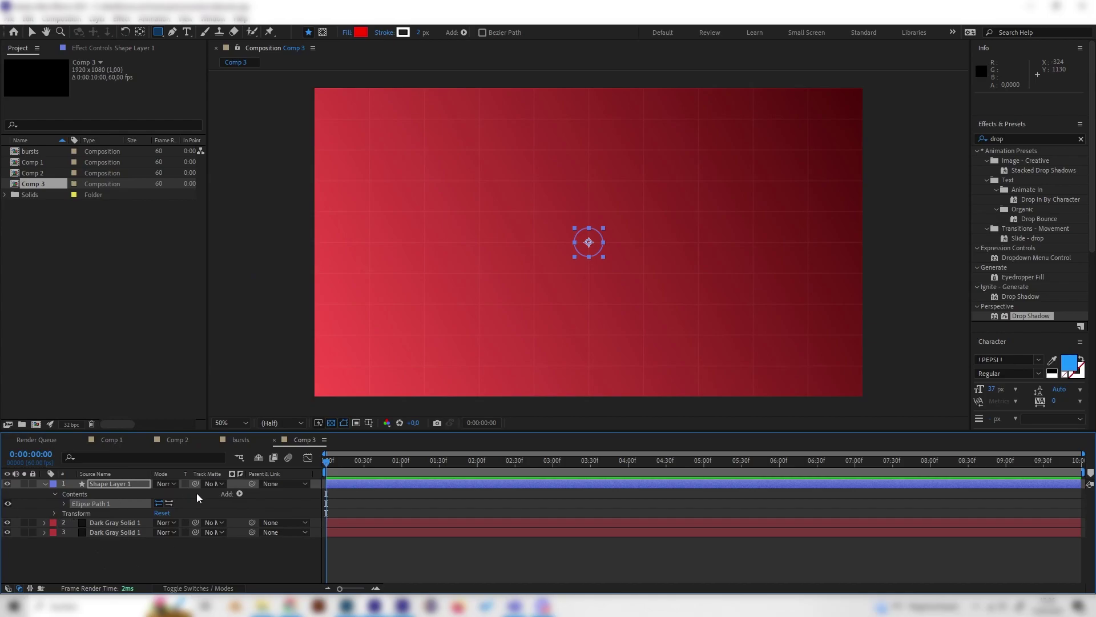
click(240, 493)
click(286, 335)
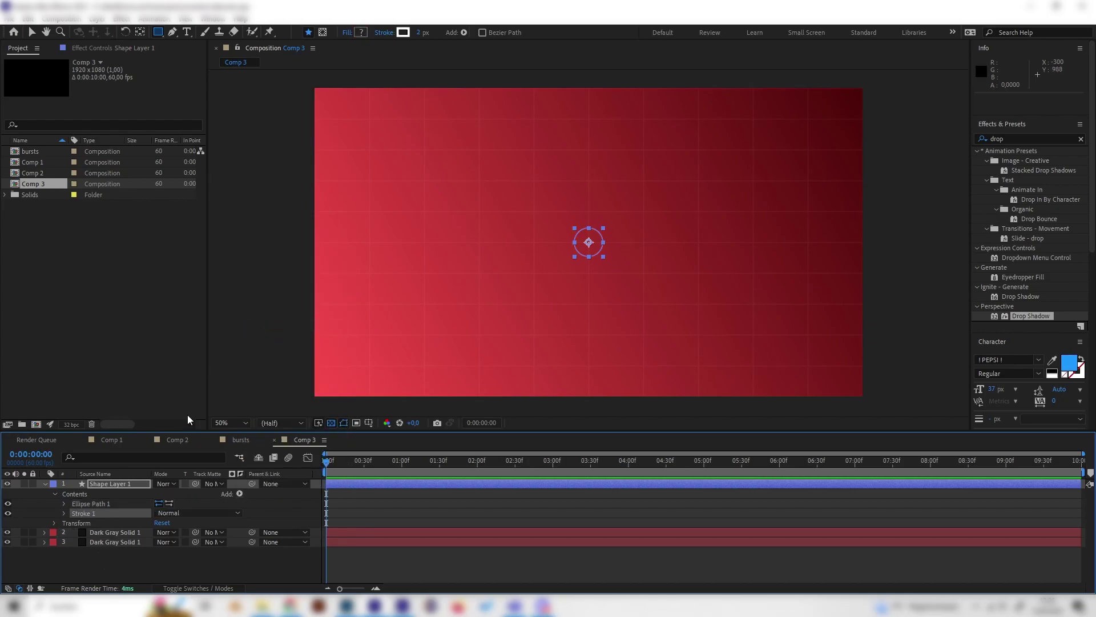
click(64, 513)
scroll(95, 511, down, 1)
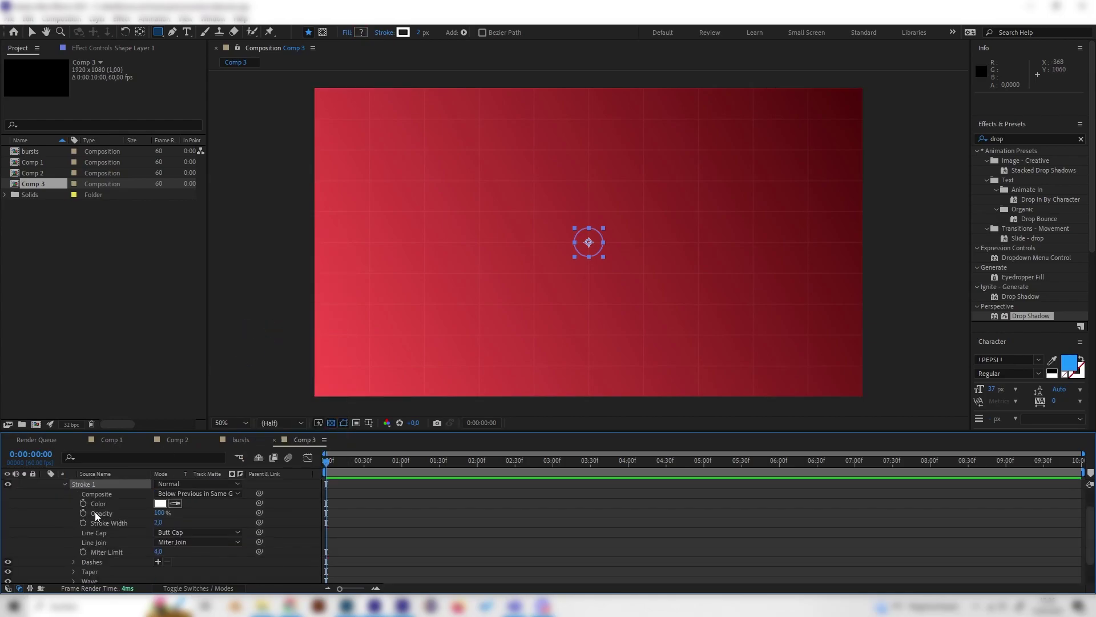
click(160, 523)
text(45)
key(Return)
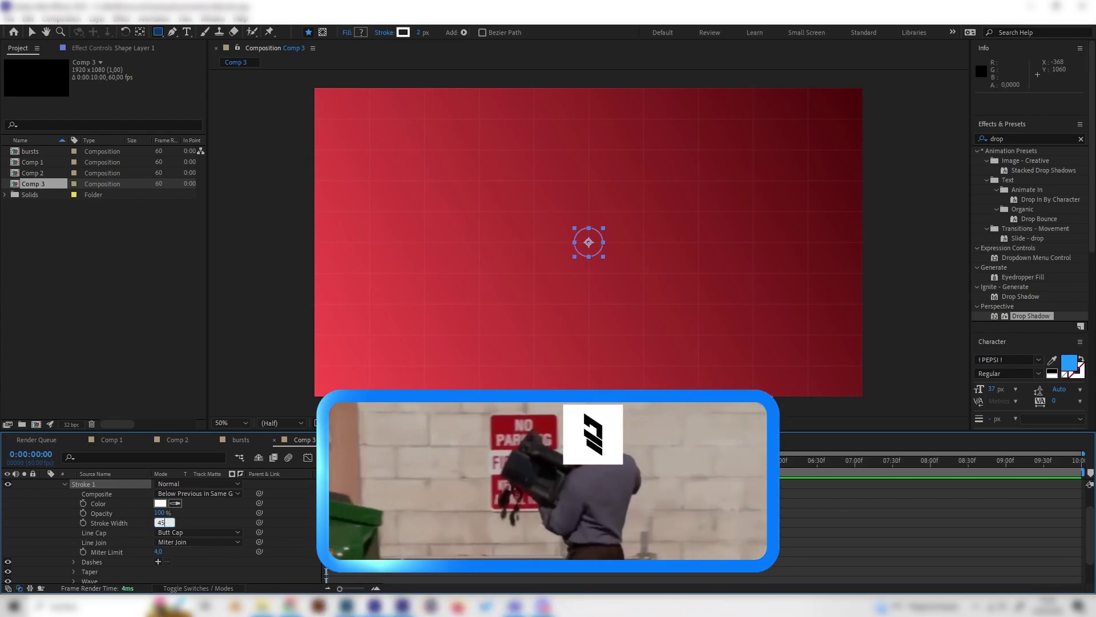
click(211, 515)
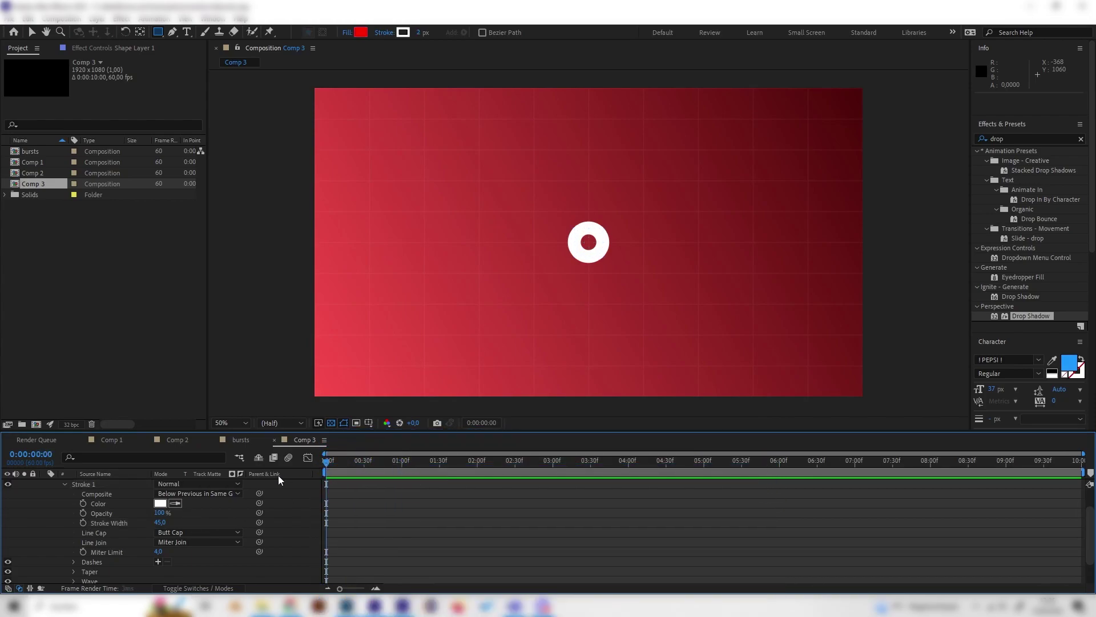
- Keyframe Ellipse Path Size from 0 at the start to 651 at 0:00:01:31, then preview
scroll(207, 513, up, 2)
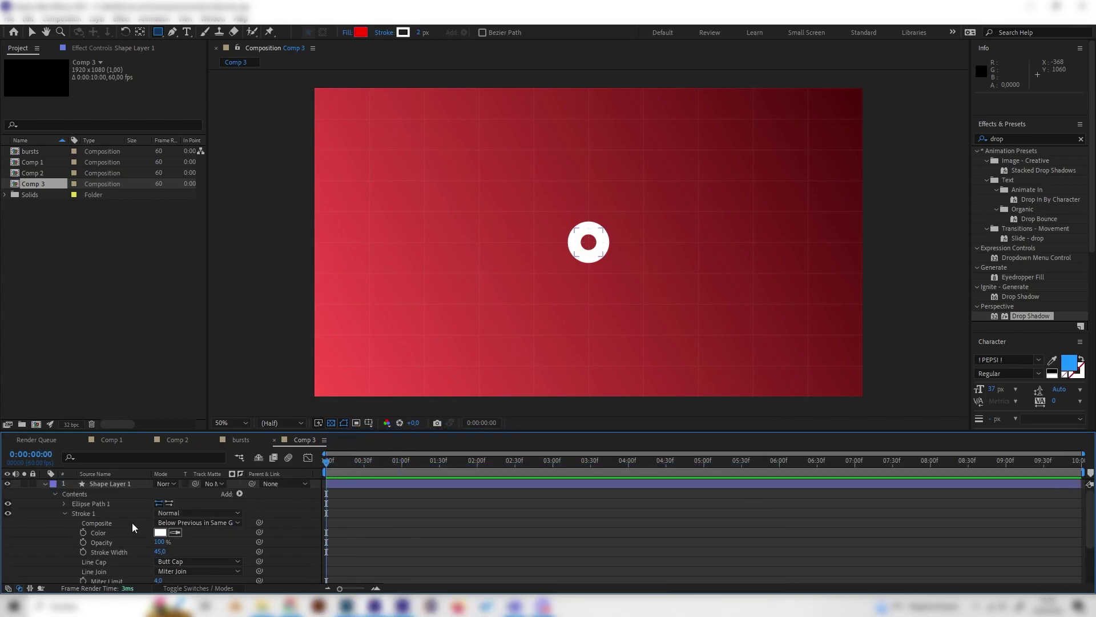
click(64, 503)
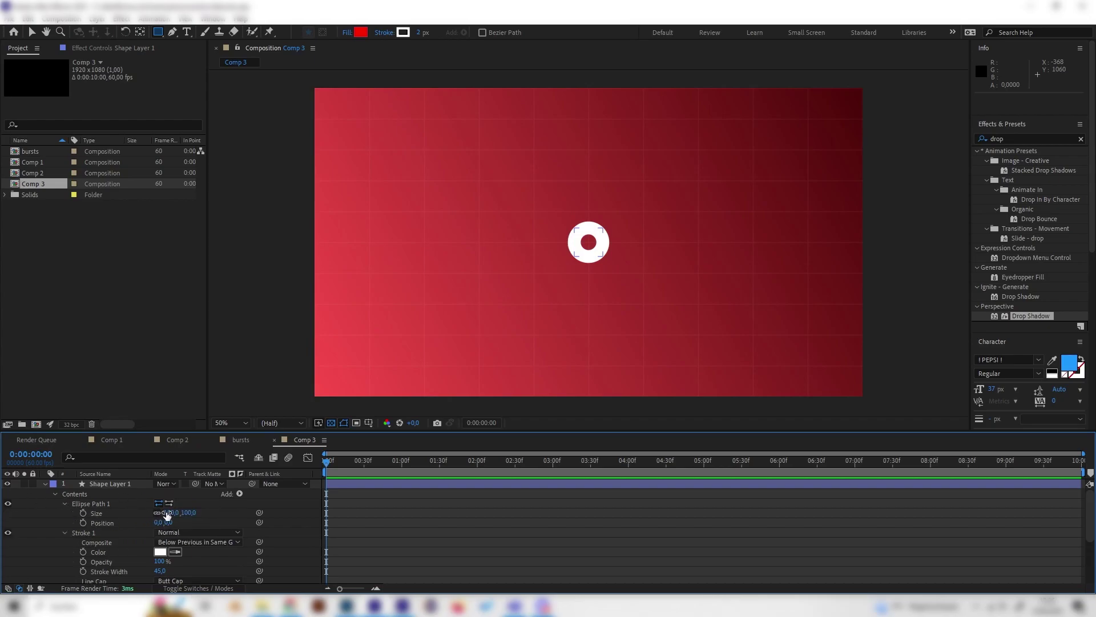
click(193, 511)
text(0)
key(Return)
click(84, 512)
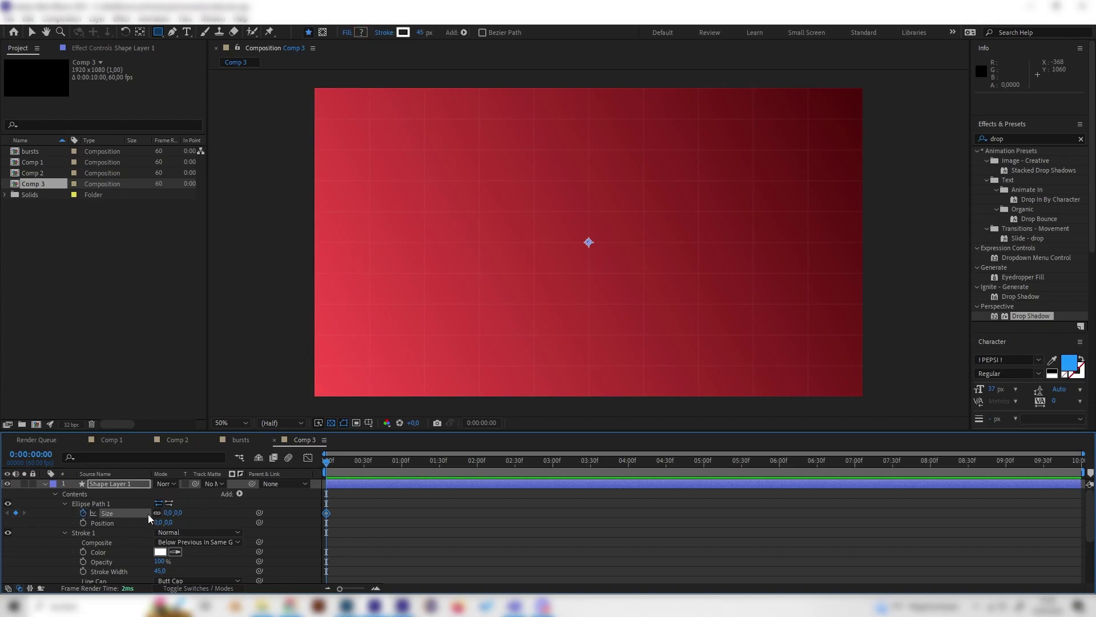
drag(409, 466, 440, 463)
drag(179, 513, 526, 485)
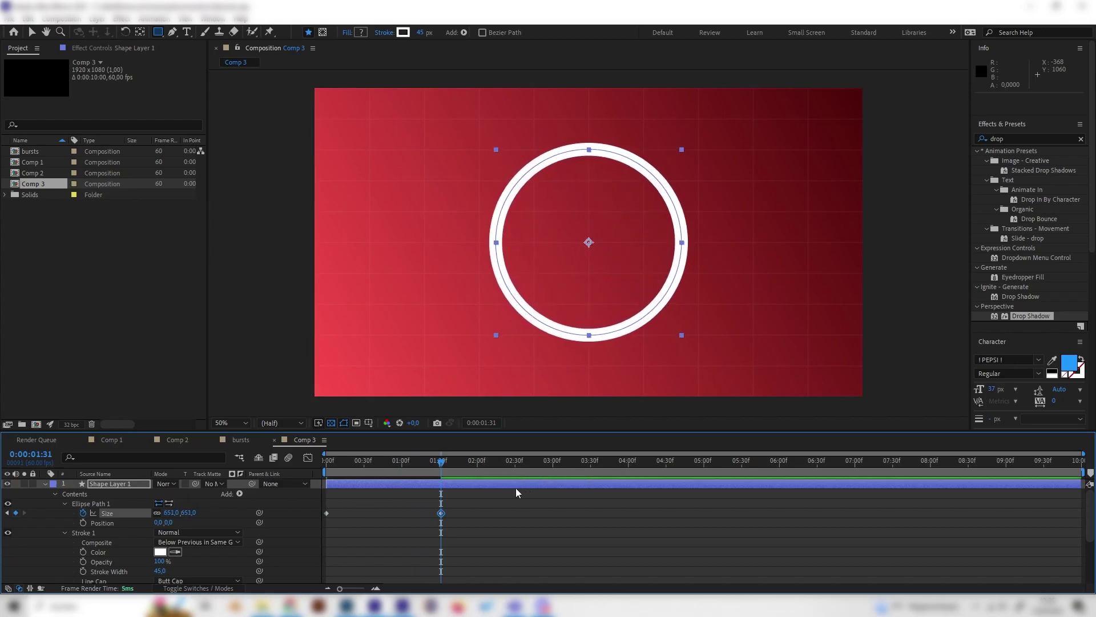
key(space)
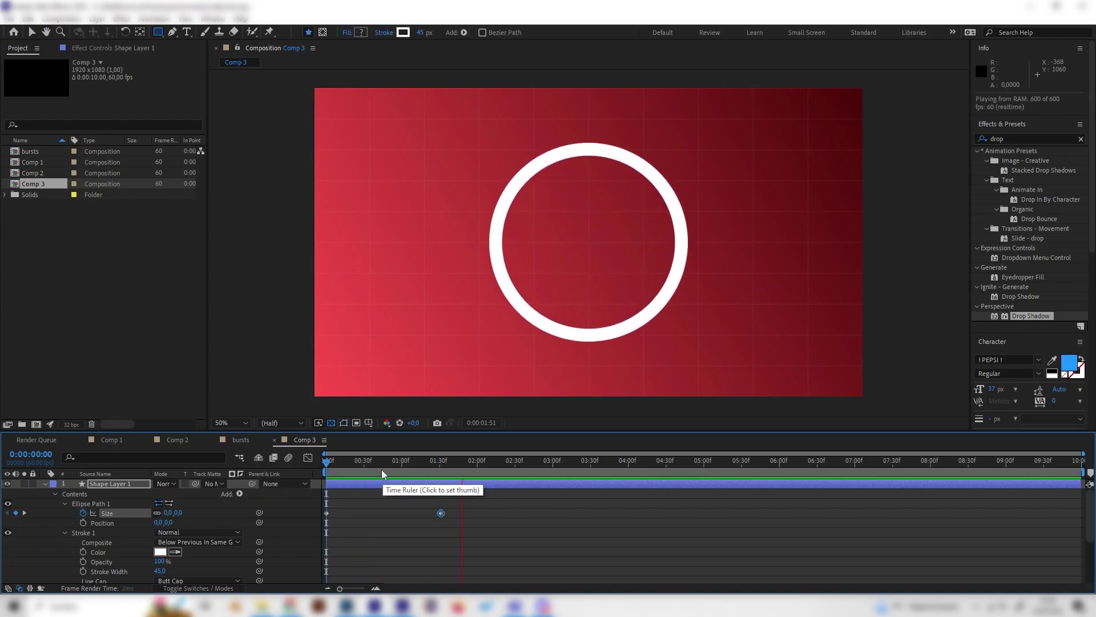
- In the Graph Editor, apply Easy Ease to both Size keyframes
click(368, 463)
drag(368, 463, 321, 475)
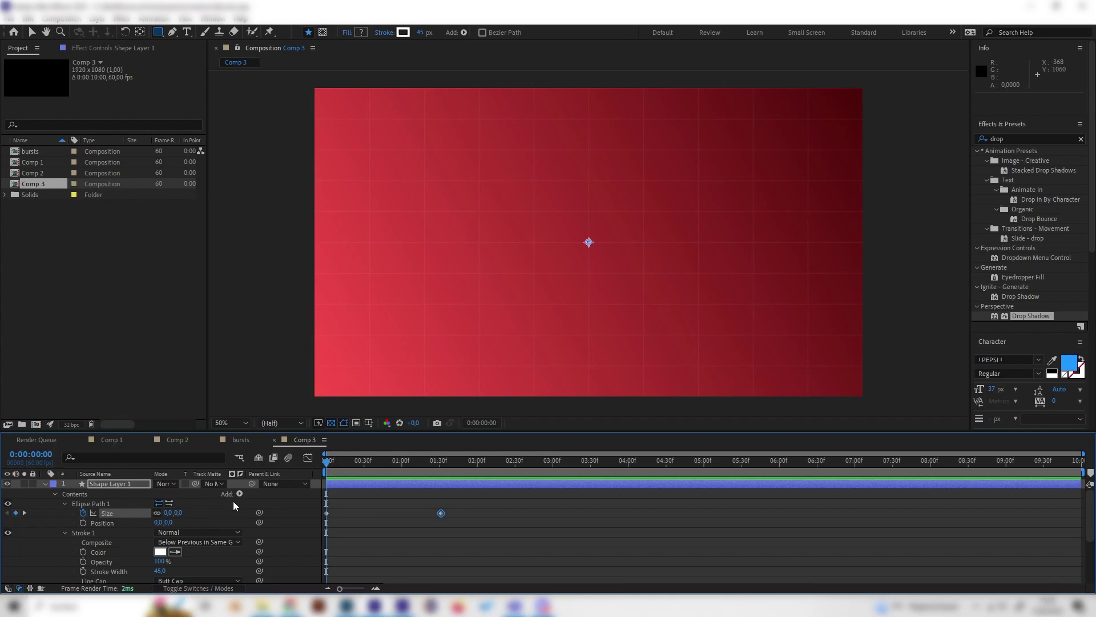
click(308, 458)
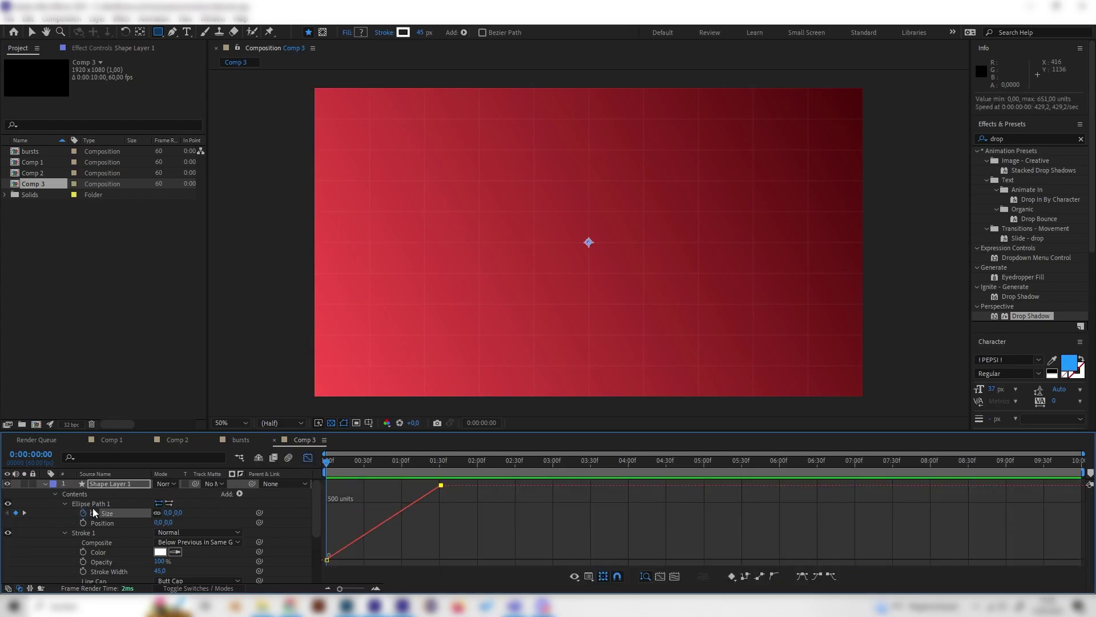
click(124, 511)
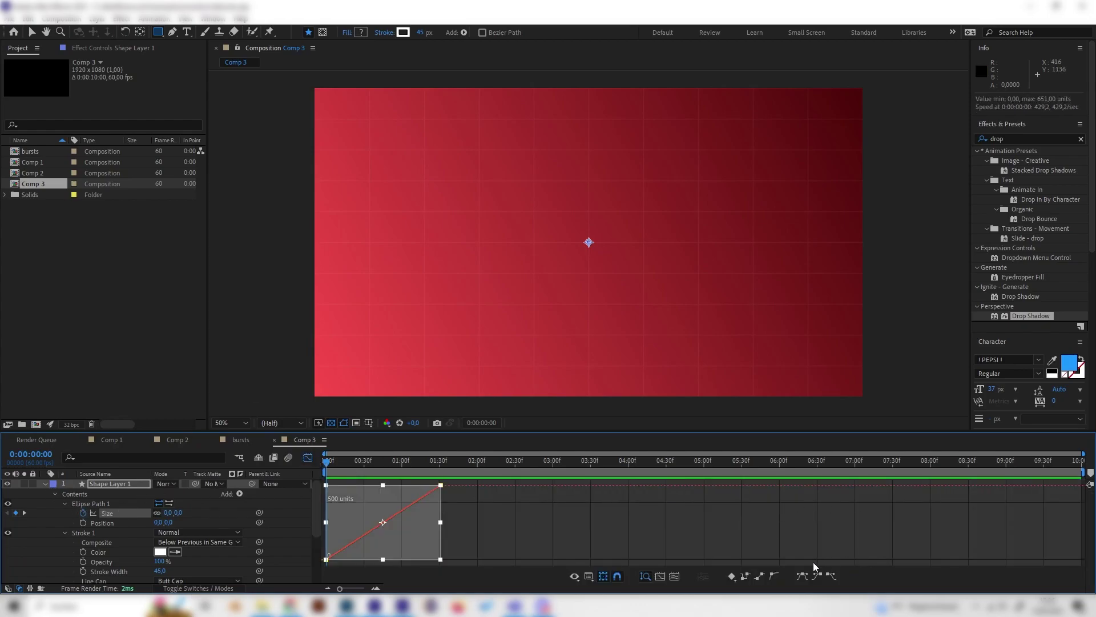
click(802, 576)
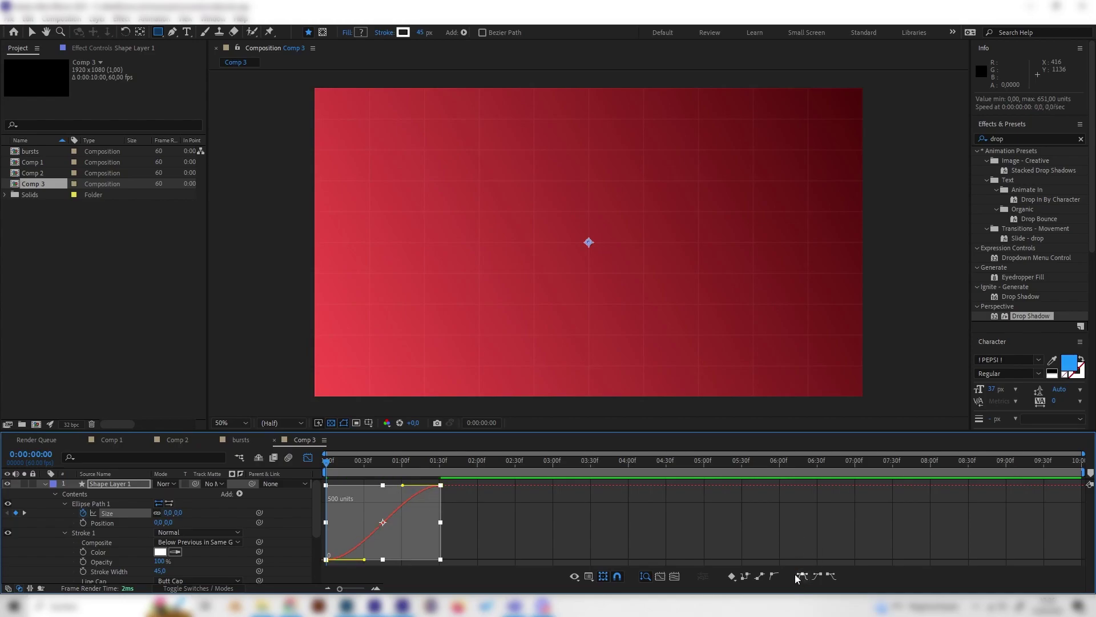
click(670, 540)
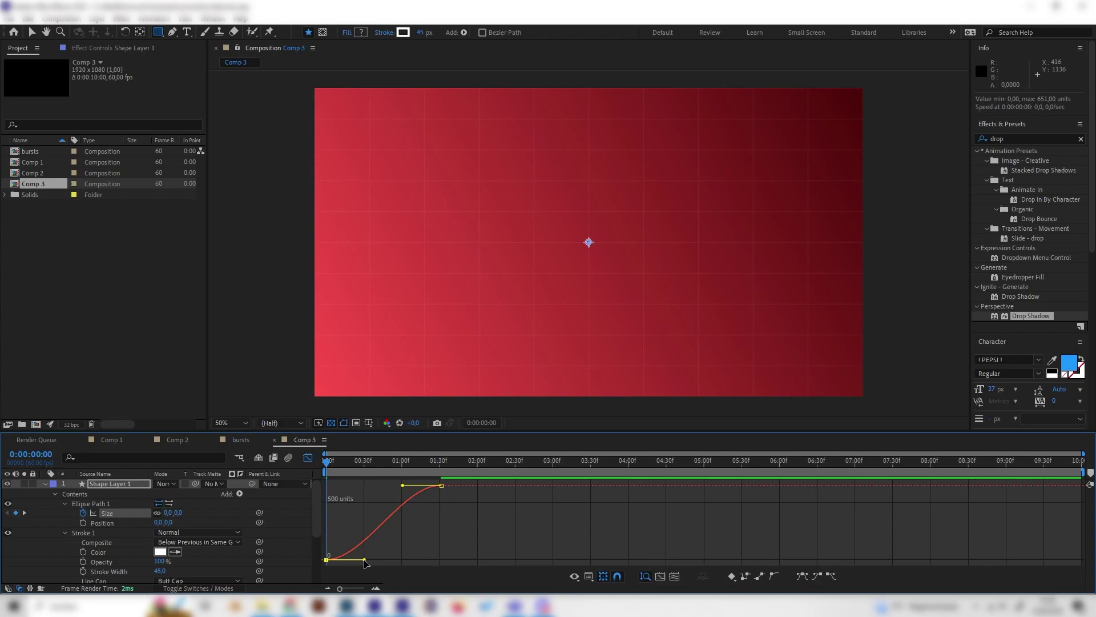
- Pull up the first keyframe's handle for a steep burst-out curve, then preview
drag(363, 559, 317, 487)
click(331, 459)
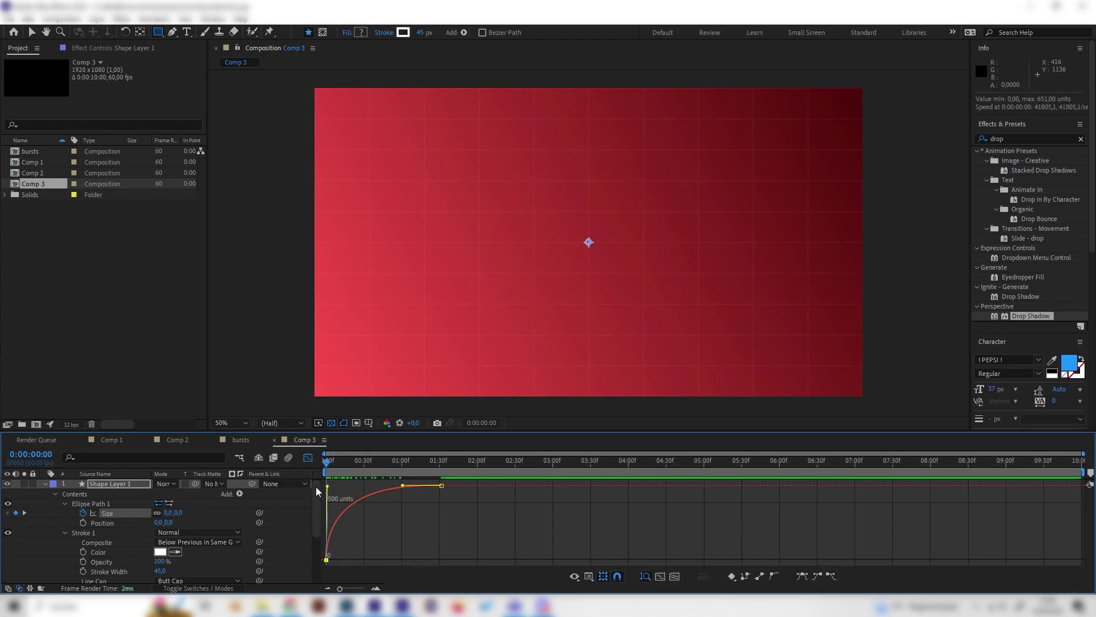
key(space)
key(q)
key(space)
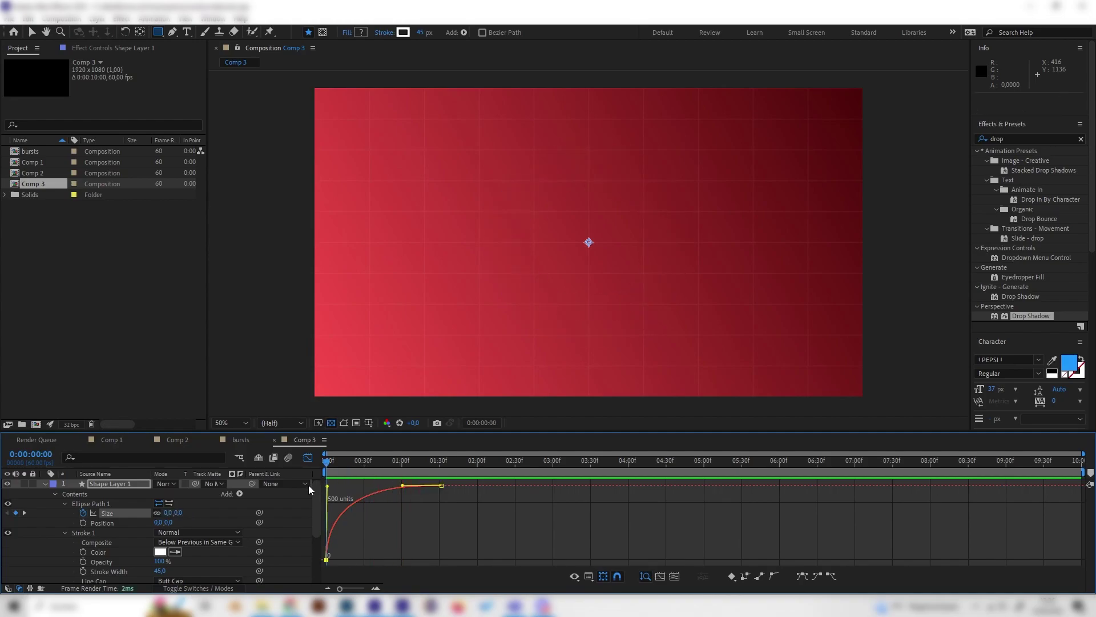
key(space)
key(space)
- Keyframe Stroke Width from 45 at the start down to 0 at 0:00:01:31, then preview
click(308, 458)
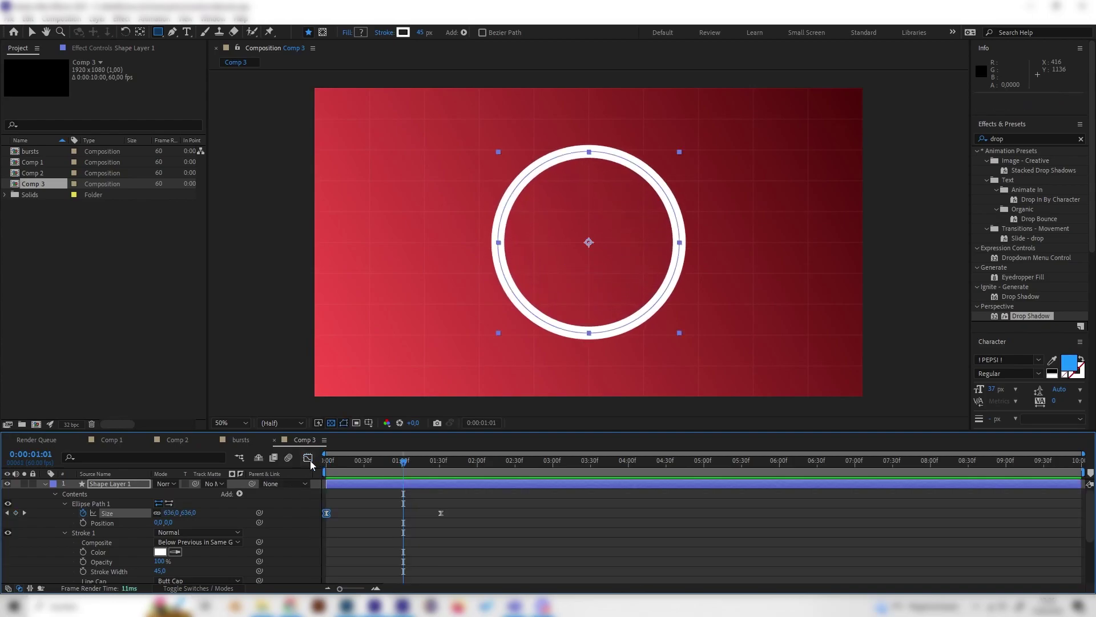
drag(361, 468, 457, 536)
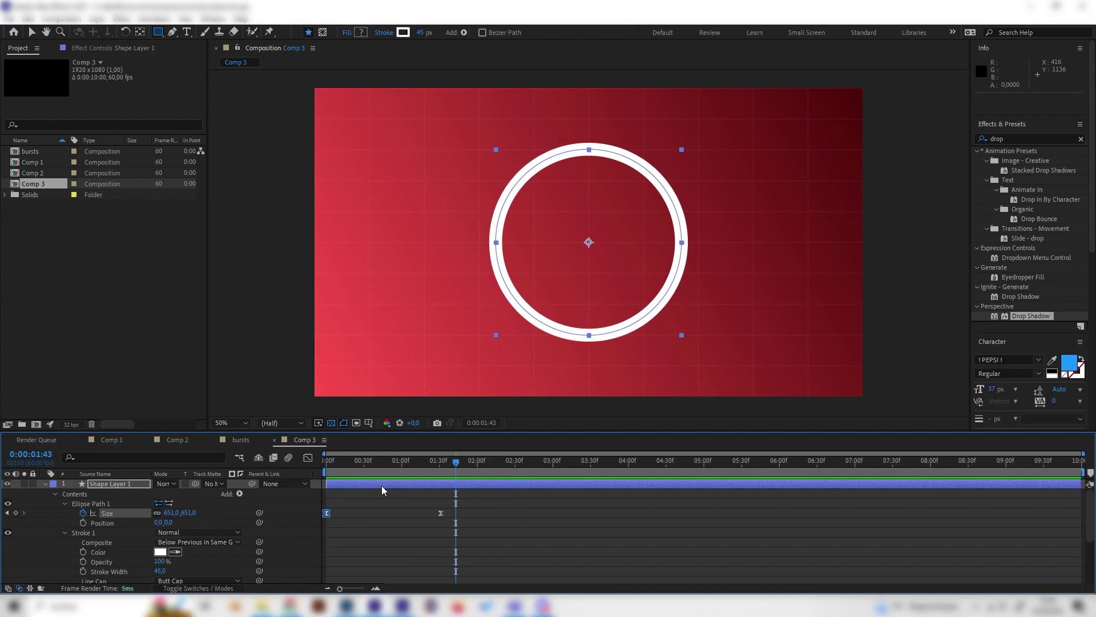
drag(360, 462, 341, 461)
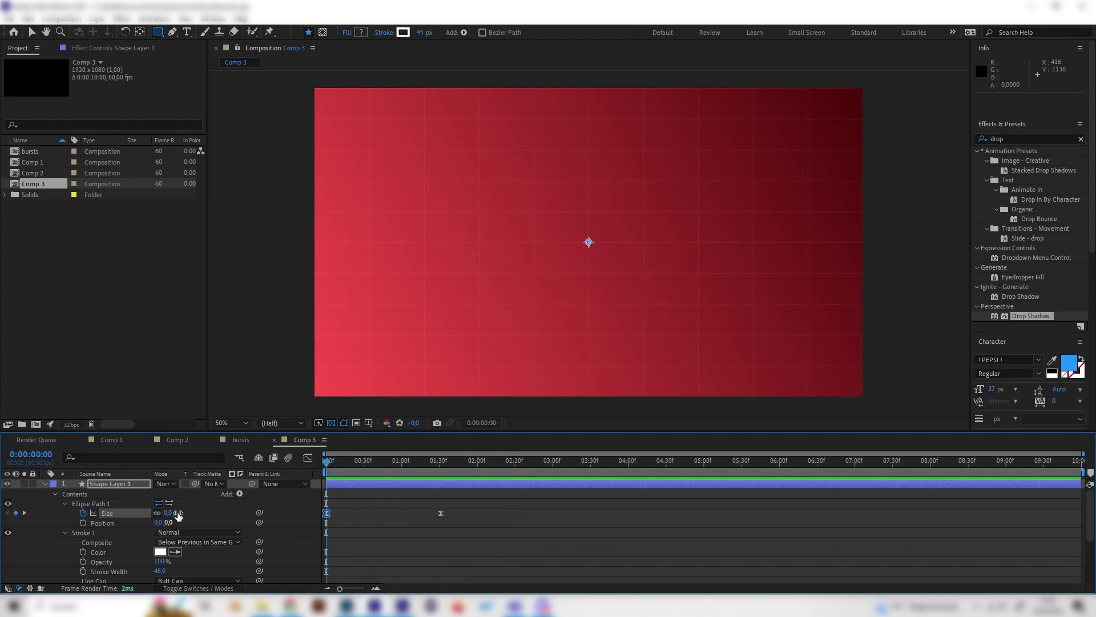
click(84, 571)
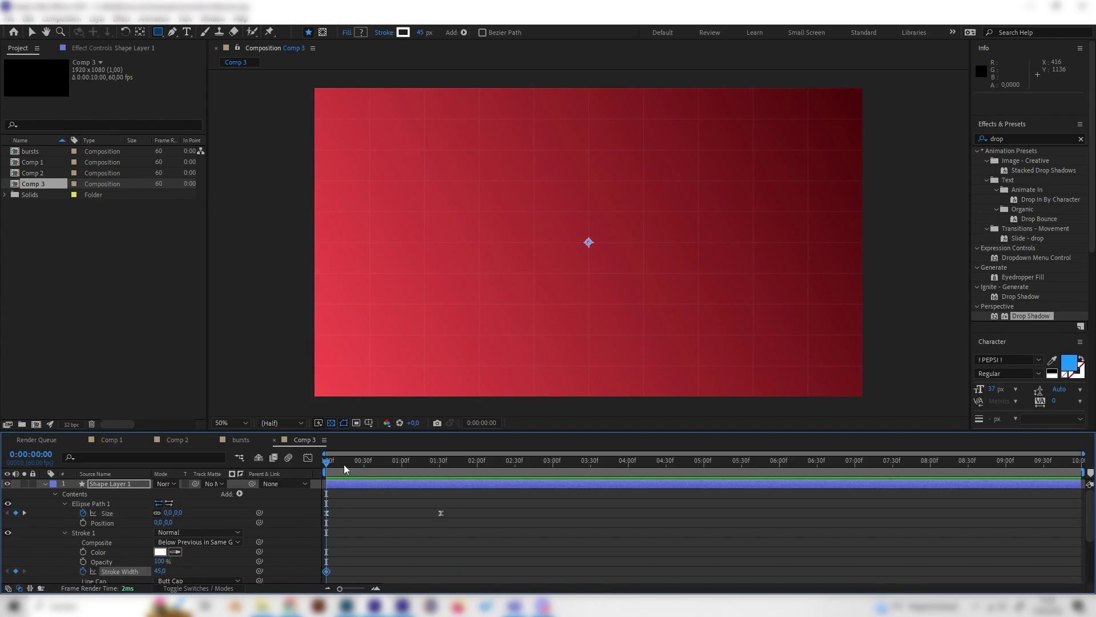
drag(344, 464, 441, 471)
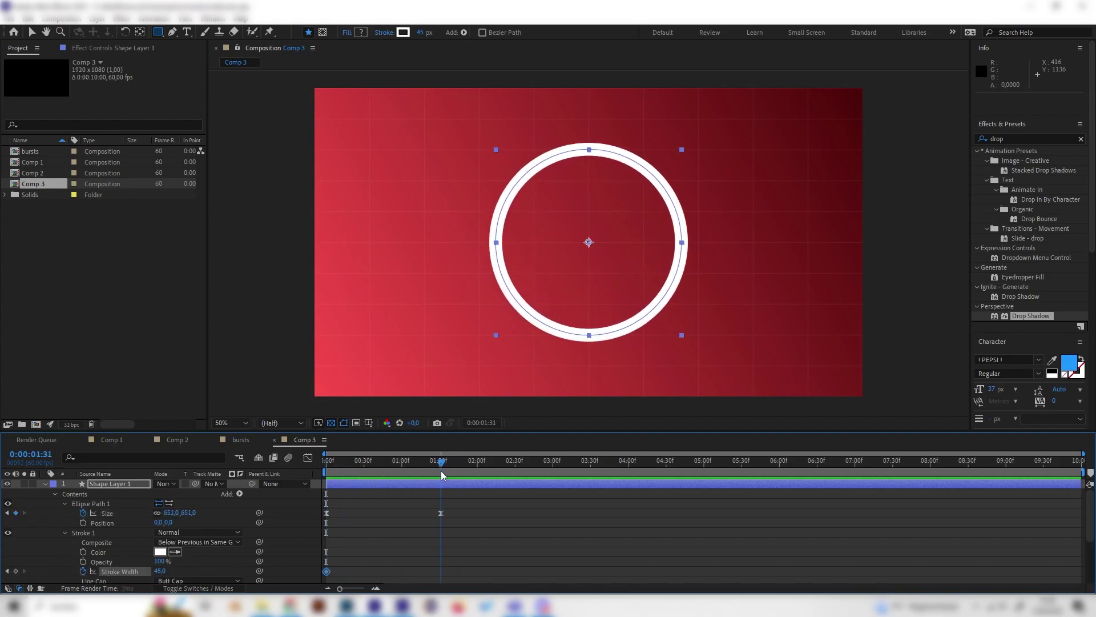
click(162, 571)
text(0)
key(Return)
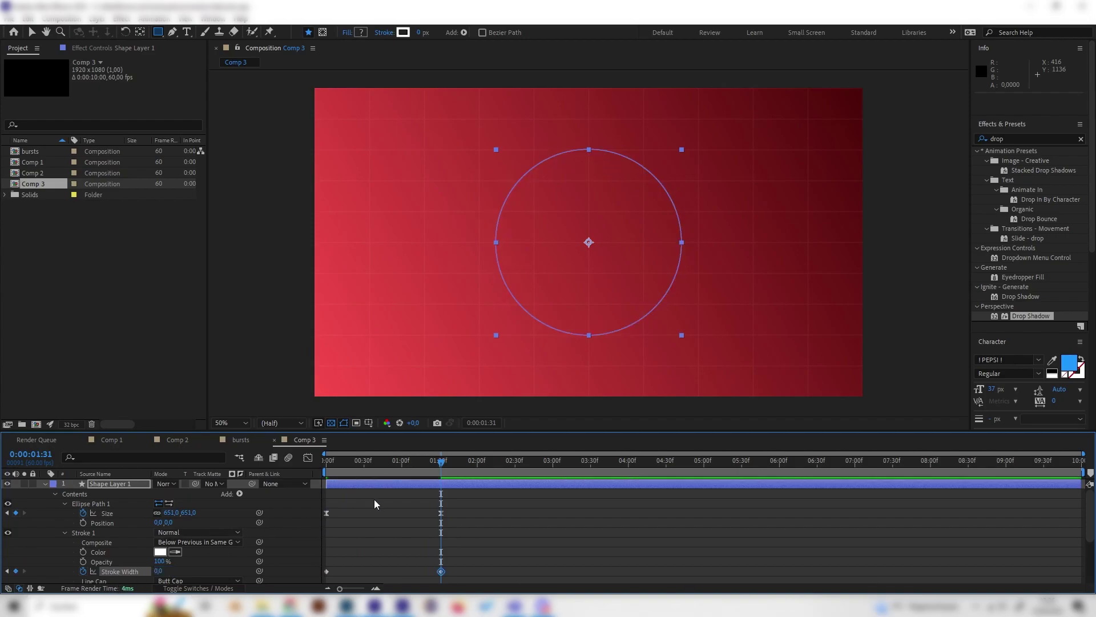
key(space)
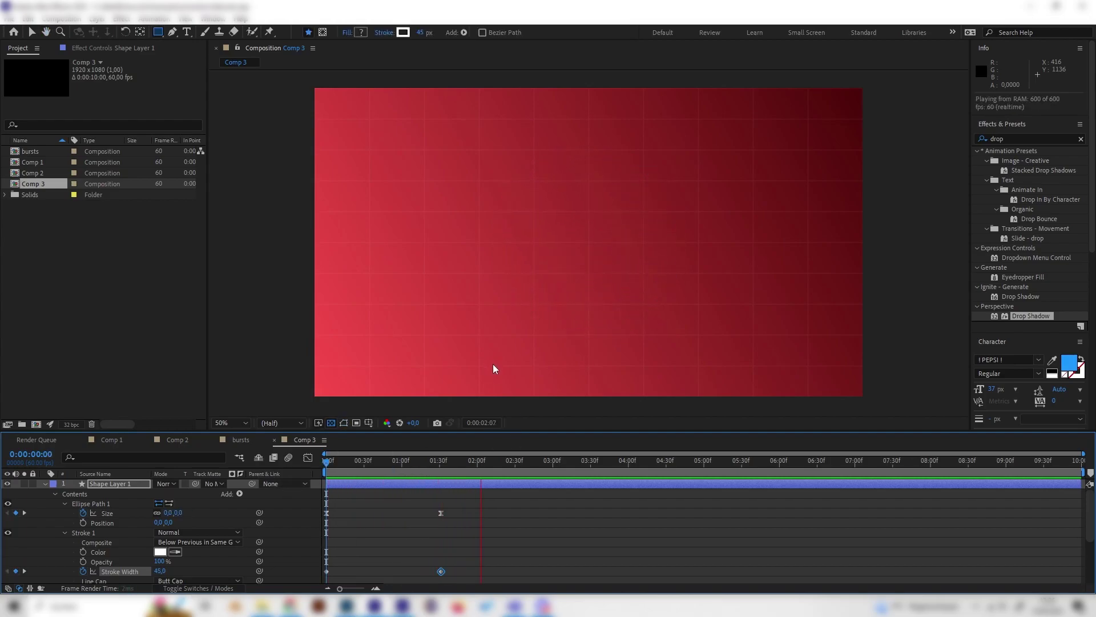
key(space)
- Move the zero Stroke Width keyframe earlier to about 0:00:01:21 and preview
click(439, 462)
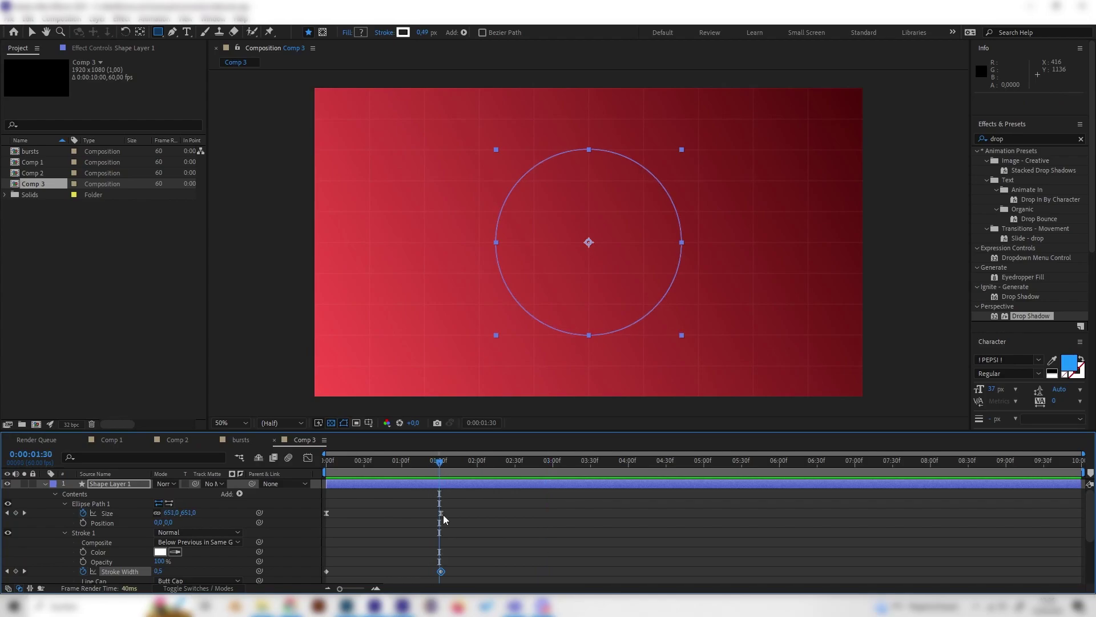
click(441, 571)
drag(440, 572, 428, 572)
mouse_move(431, 450)
mouse_down()
mouse_move(415, 468)
mouse_move(448, 487)
mouse_move(435, 514)
mouse_up()
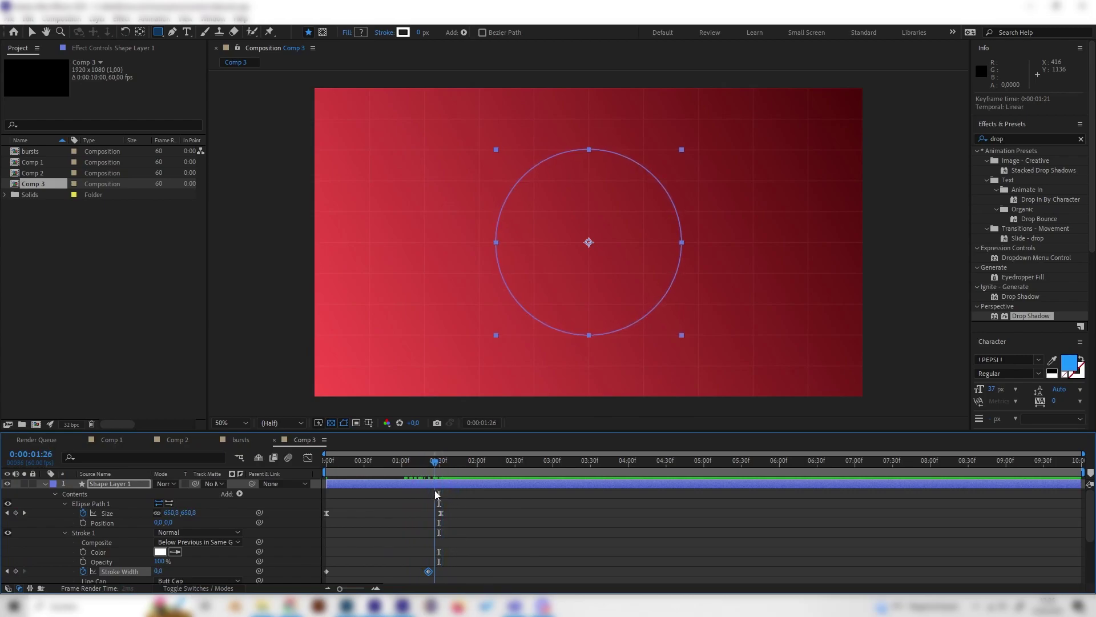
key(space)
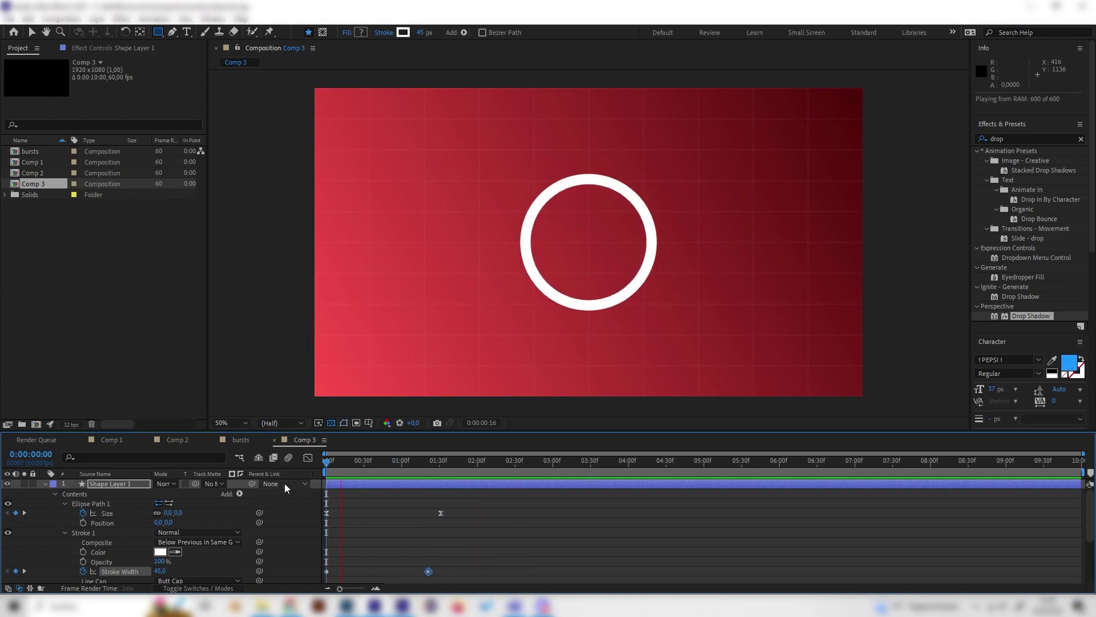
click(83, 483)
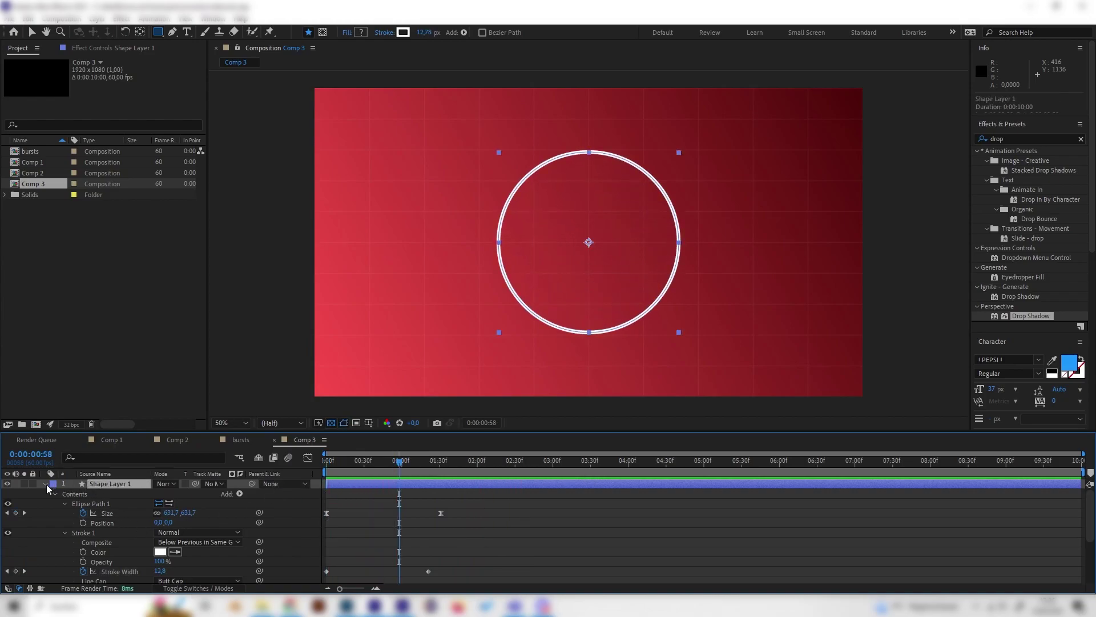
- Add Pucker & Bloat with Amount -65 to make a four-pointed star, then preview
click(65, 503)
click(64, 513)
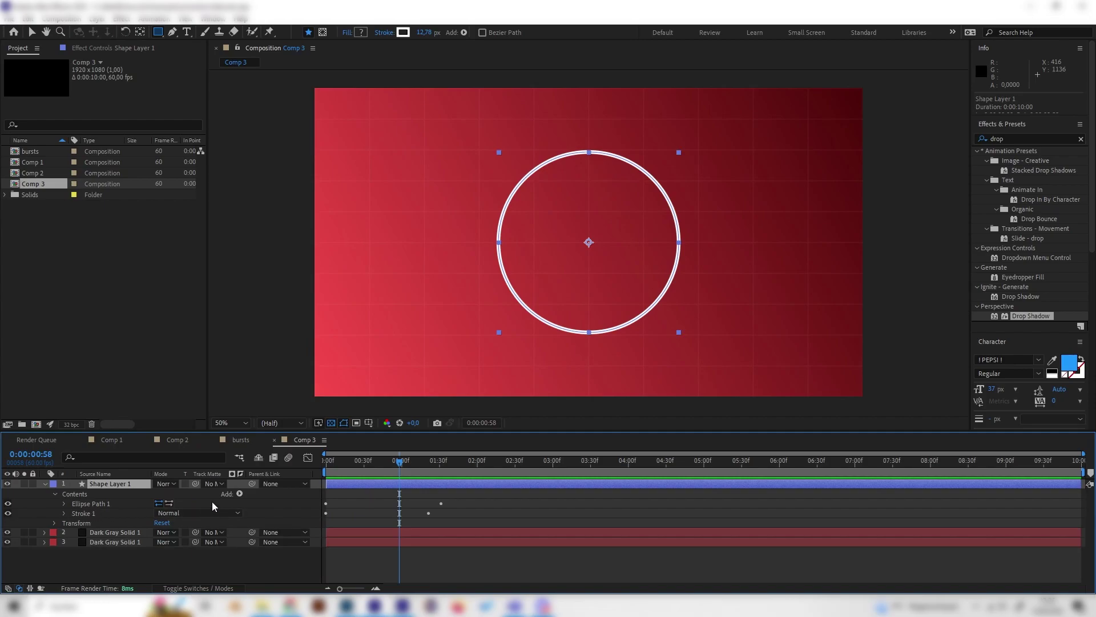
click(239, 493)
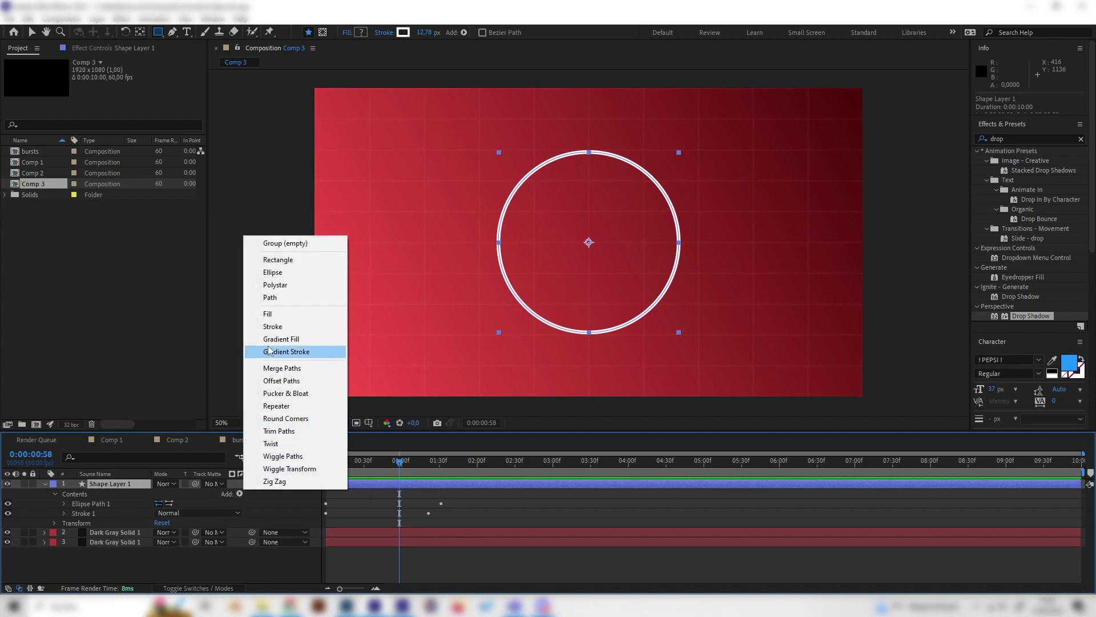
click(288, 393)
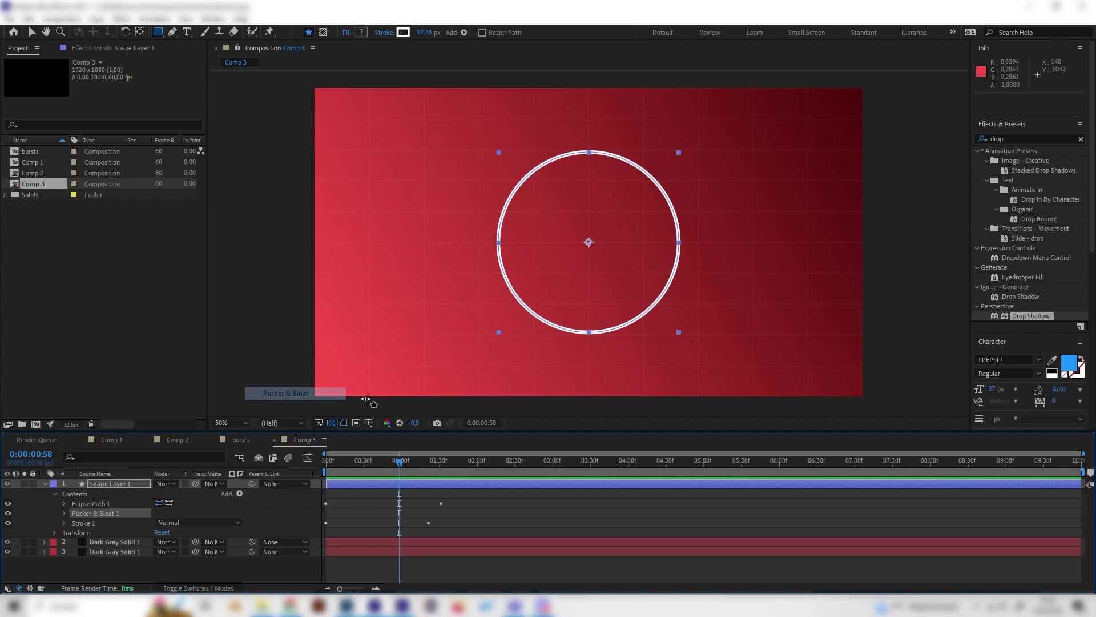
click(64, 513)
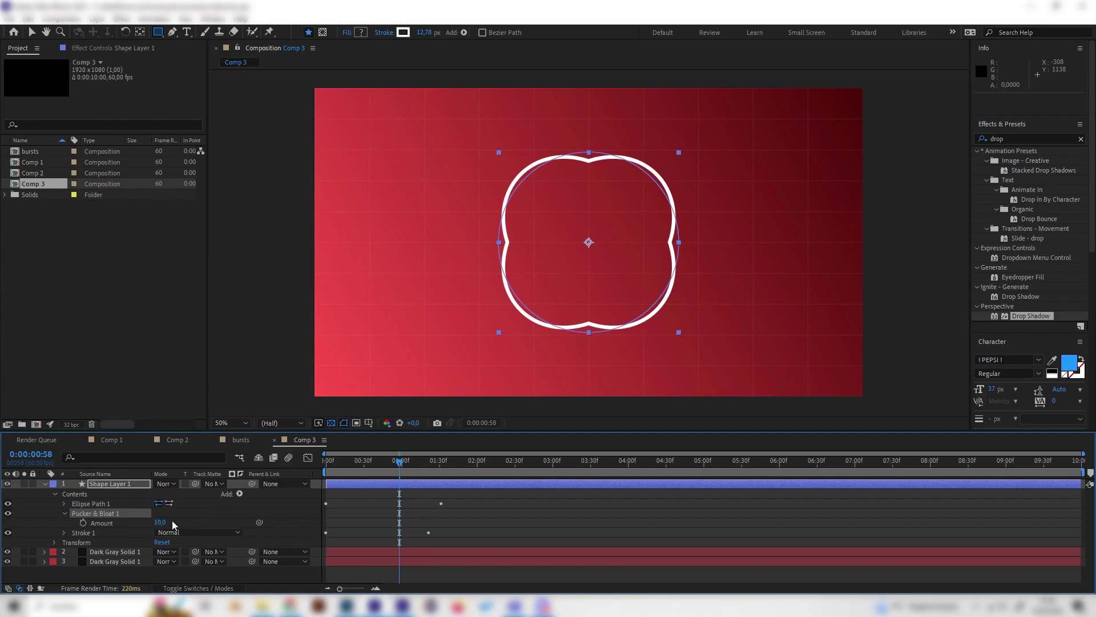
mouse_move(161, 522)
mouse_down()
mouse_move(109, 521)
mouse_move(152, 522)
mouse_move(141, 519)
mouse_up()
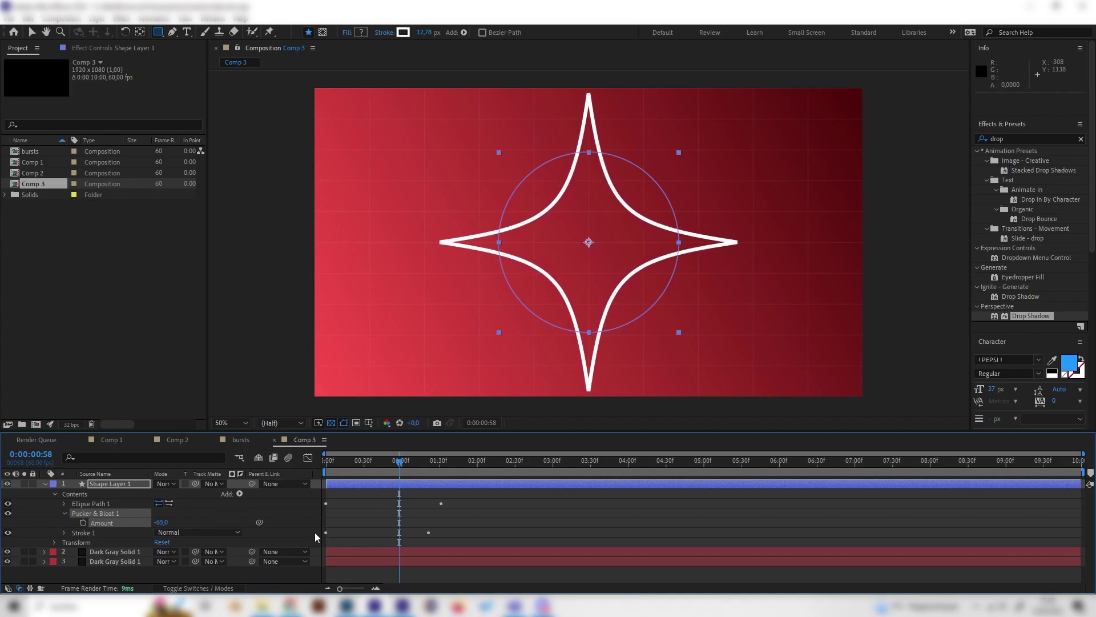
key(space)
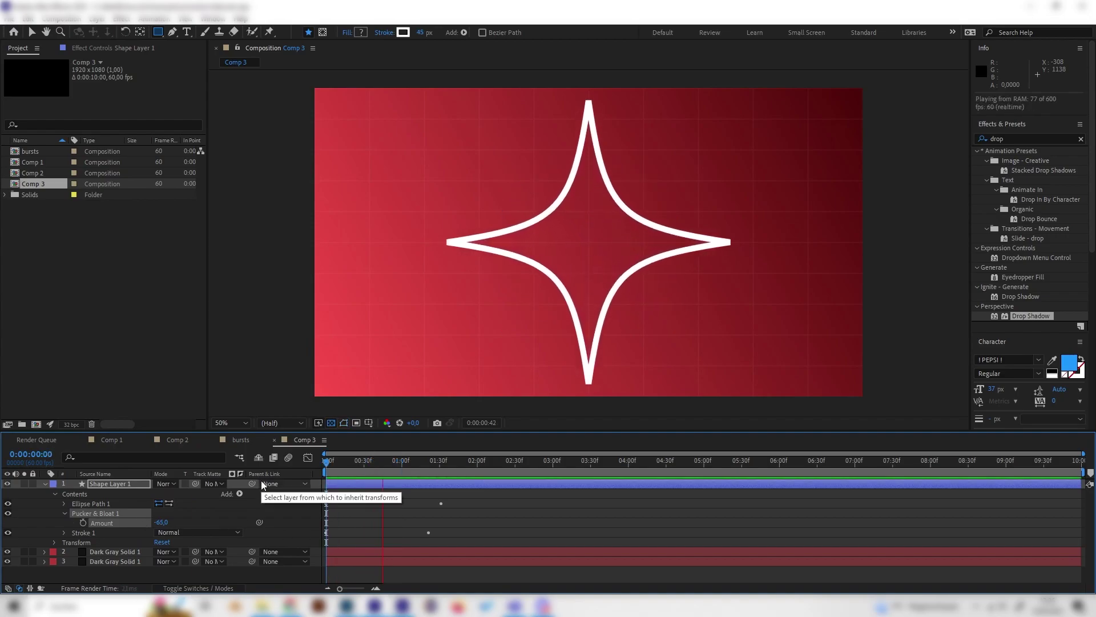
key(space)
key(space)
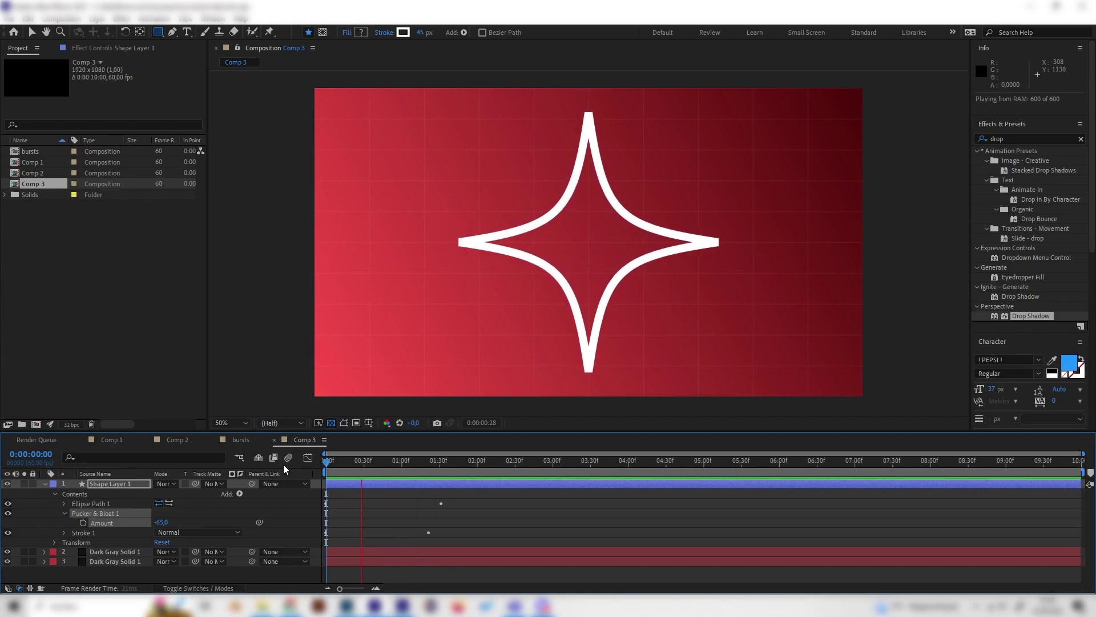
key(space)
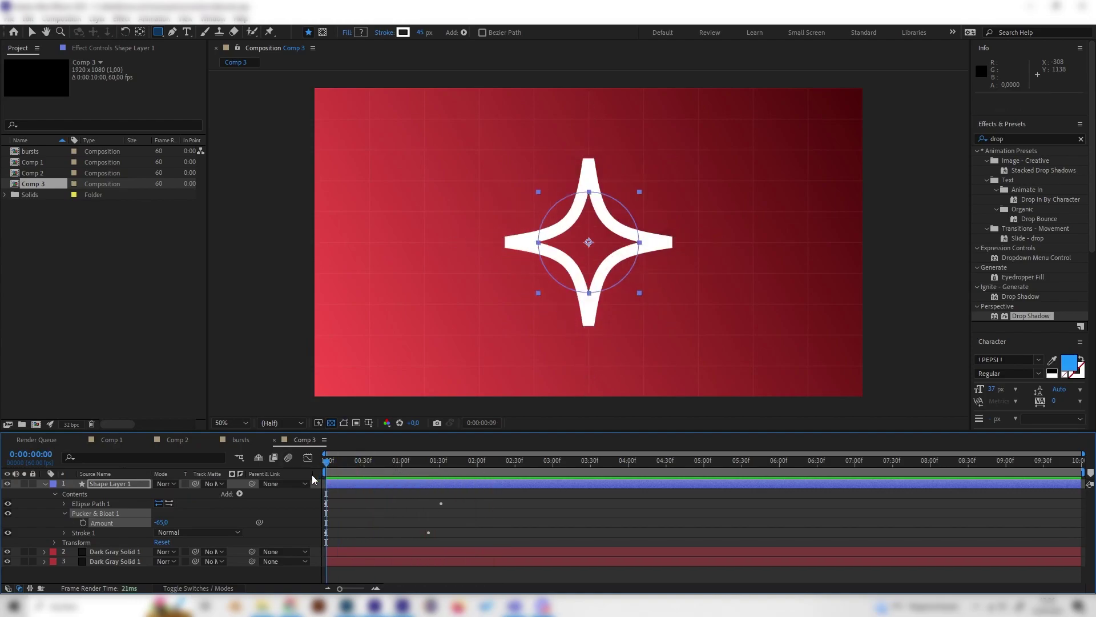
- Duplicate the star, place it upper left at 44% scale, delayed 7 frames
click(46, 484)
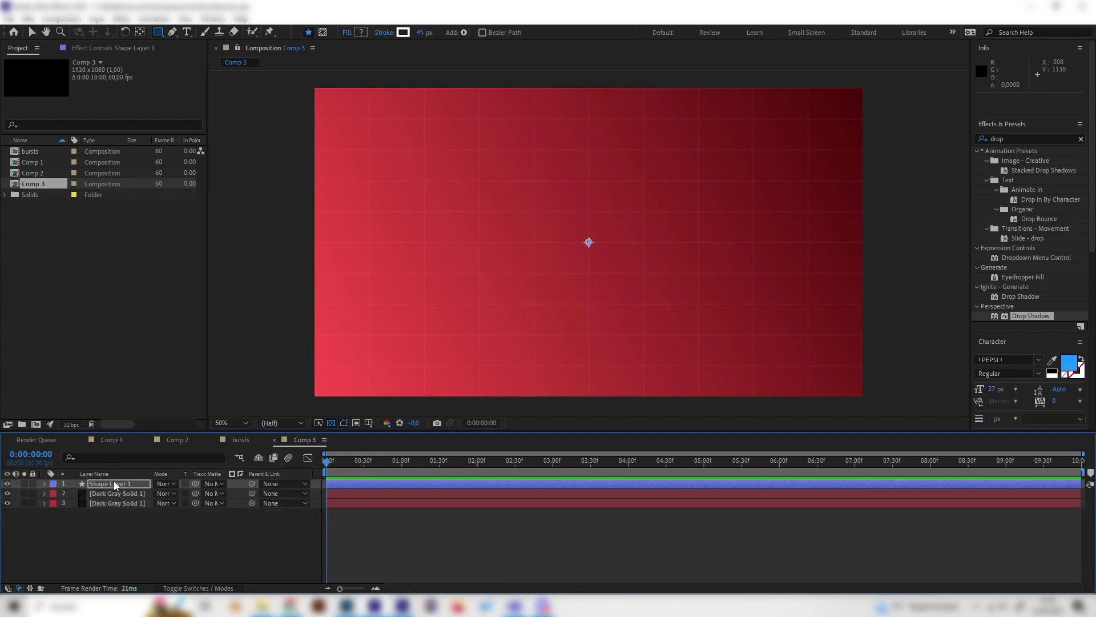
click(114, 484)
key(s)
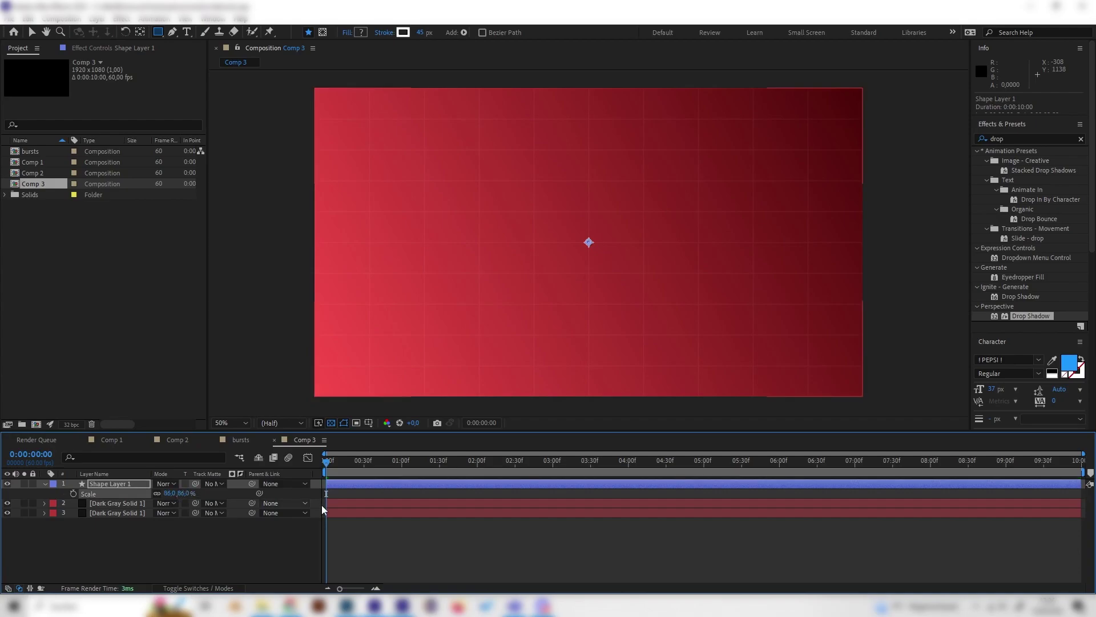
drag(327, 461, 404, 461)
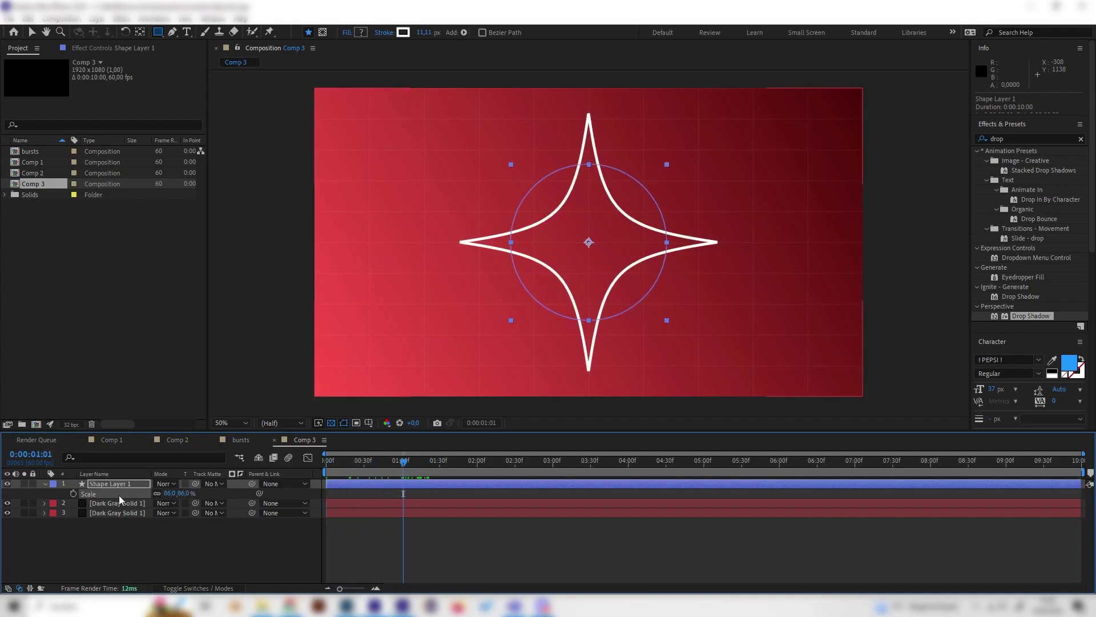
key(ctrl+d)
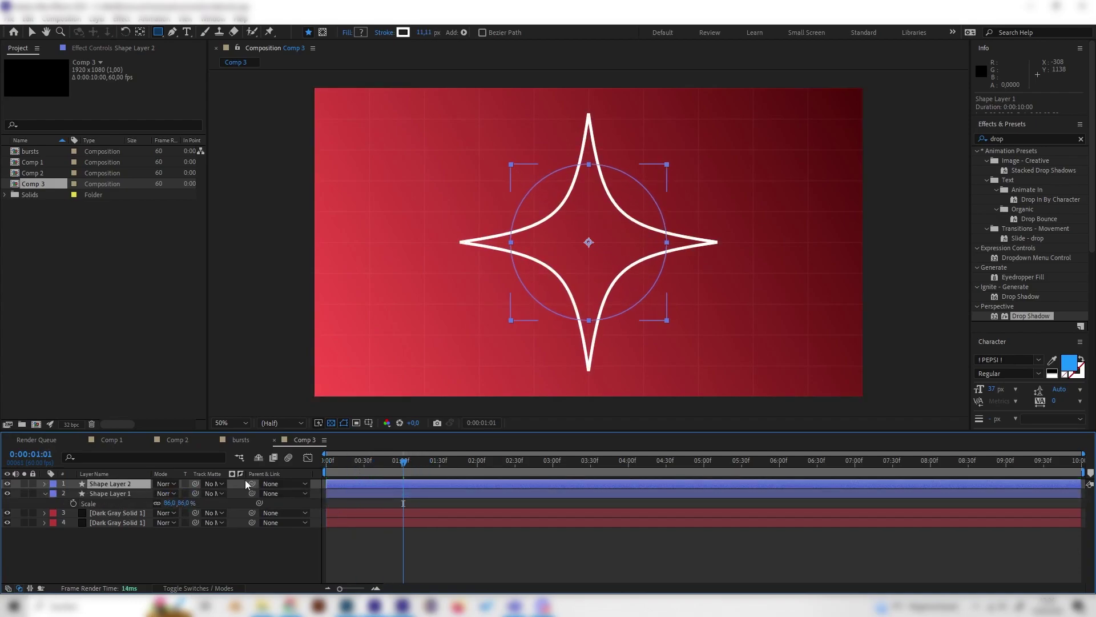
key(v)
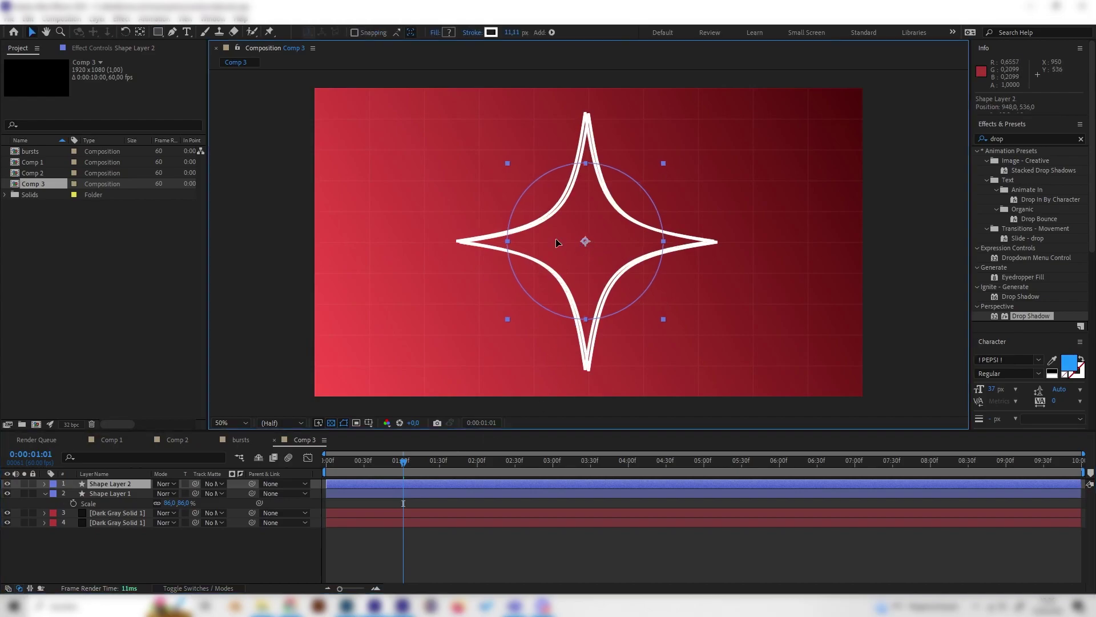
drag(590, 244, 404, 179)
key(s)
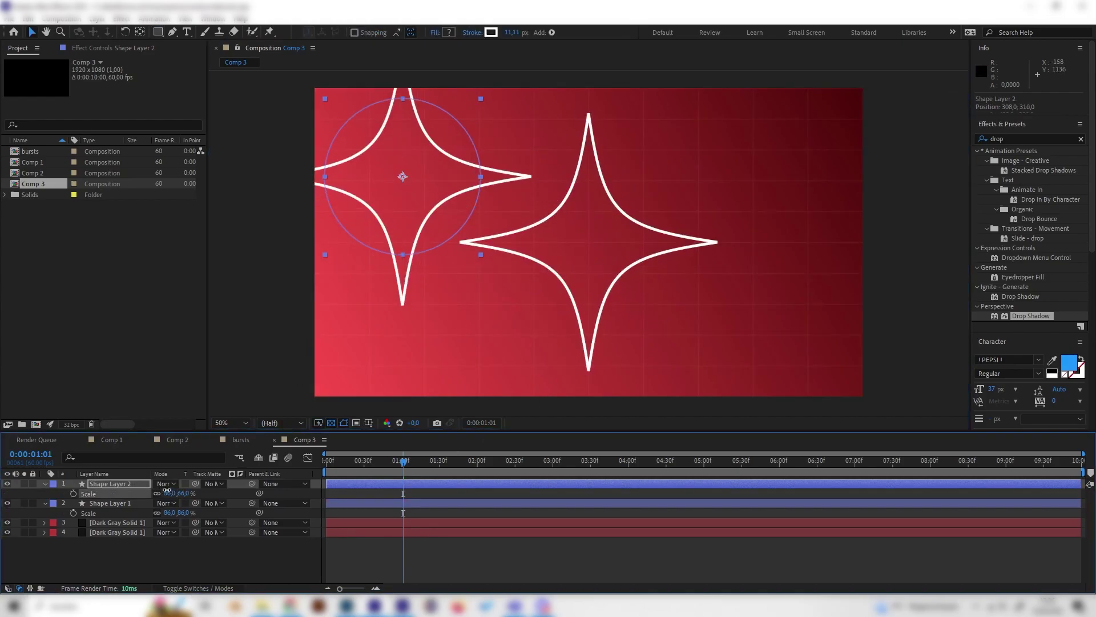
drag(183, 493, 159, 494)
drag(330, 484, 338, 483)
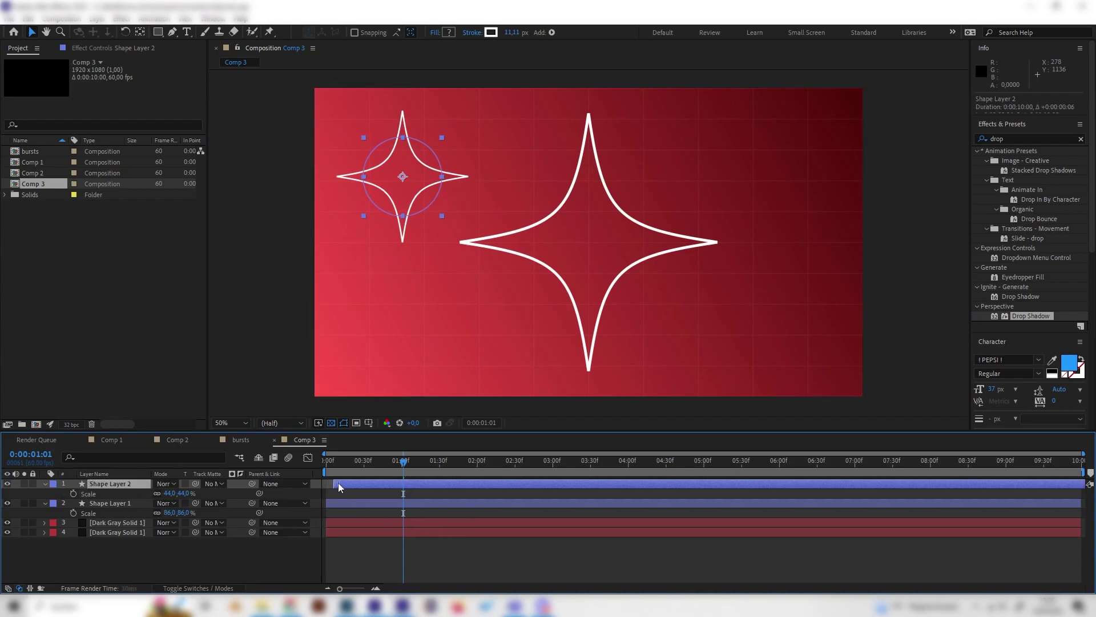
drag(388, 456, 268, 469)
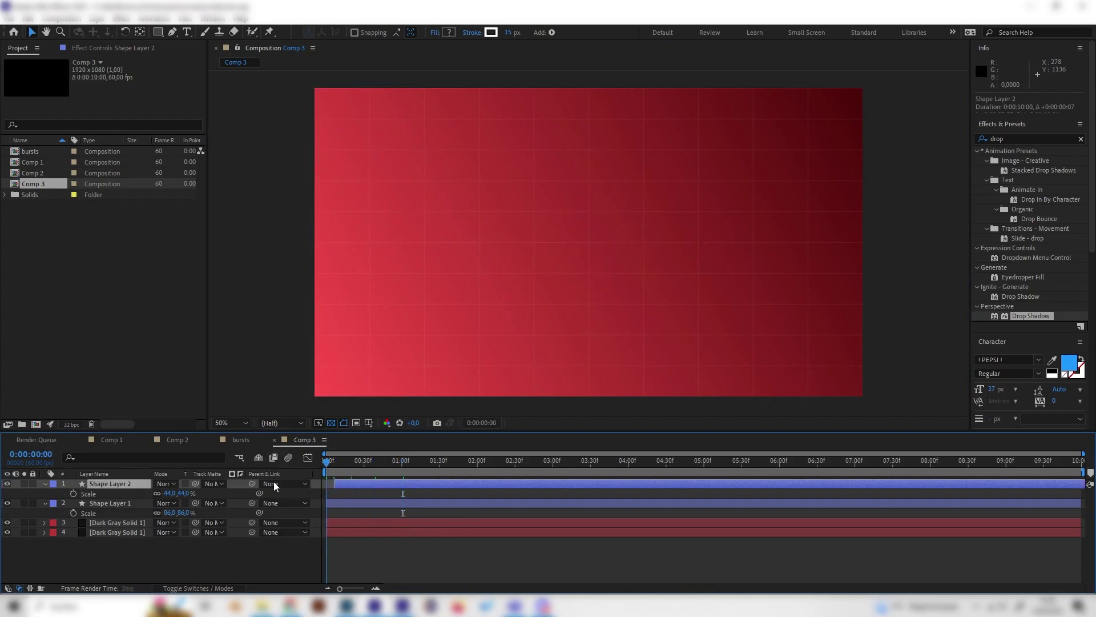
key(space)
key(space)
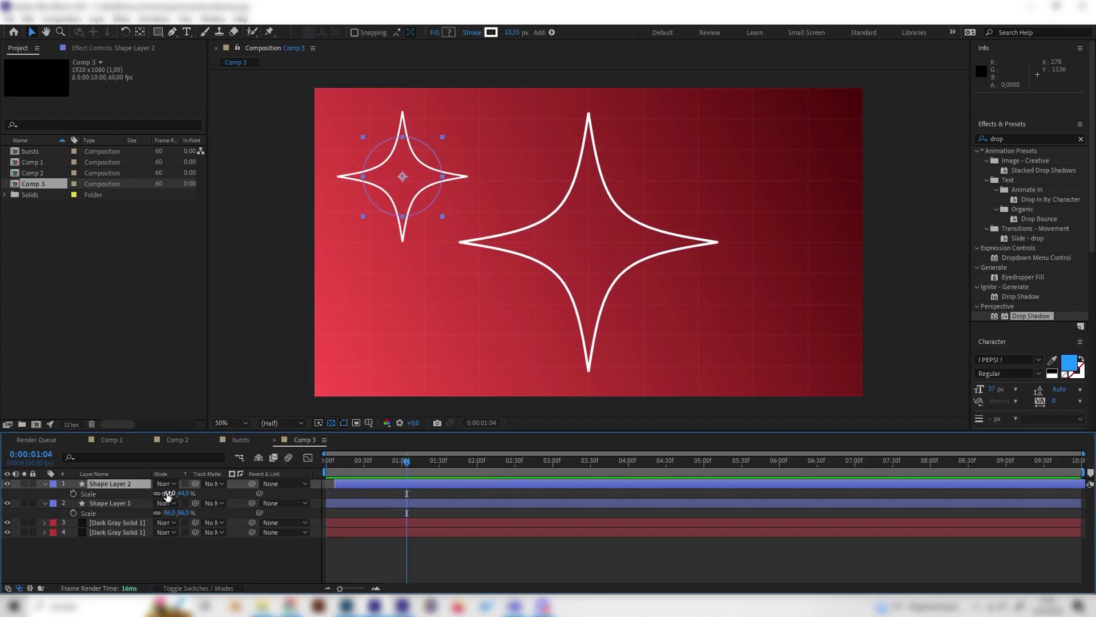
- Duplicate again, placing the third star lower right at 31% scale, delayed 6 frames
key(ctrl+d)
drag(403, 178, 422, 226)
drag(581, 304, 756, 321)
drag(362, 487, 369, 487)
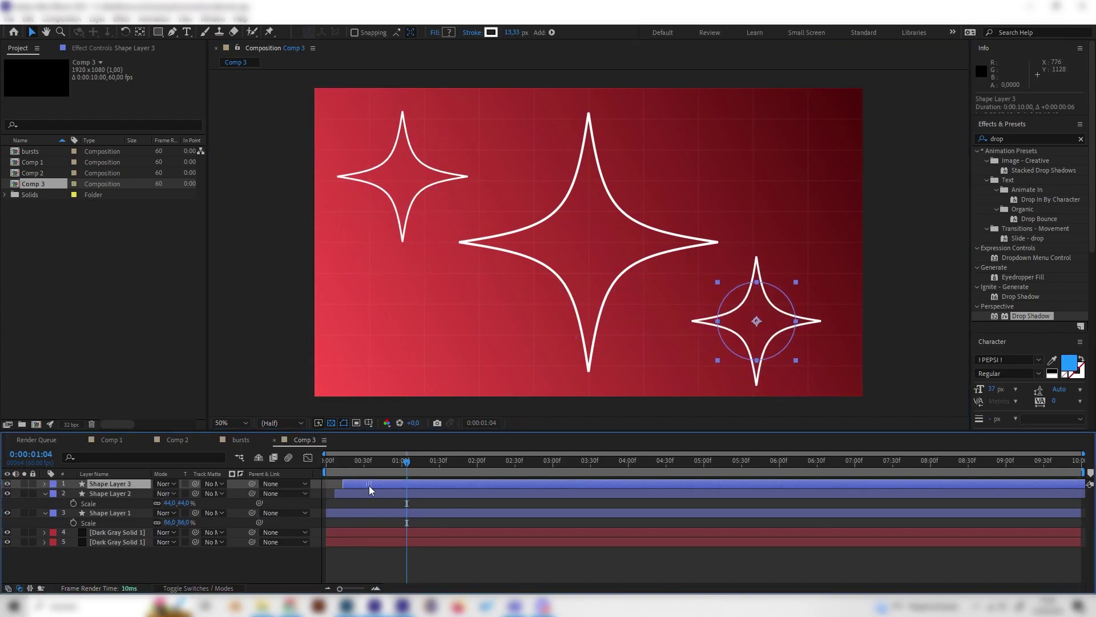
key(s)
drag(181, 493, 173, 494)
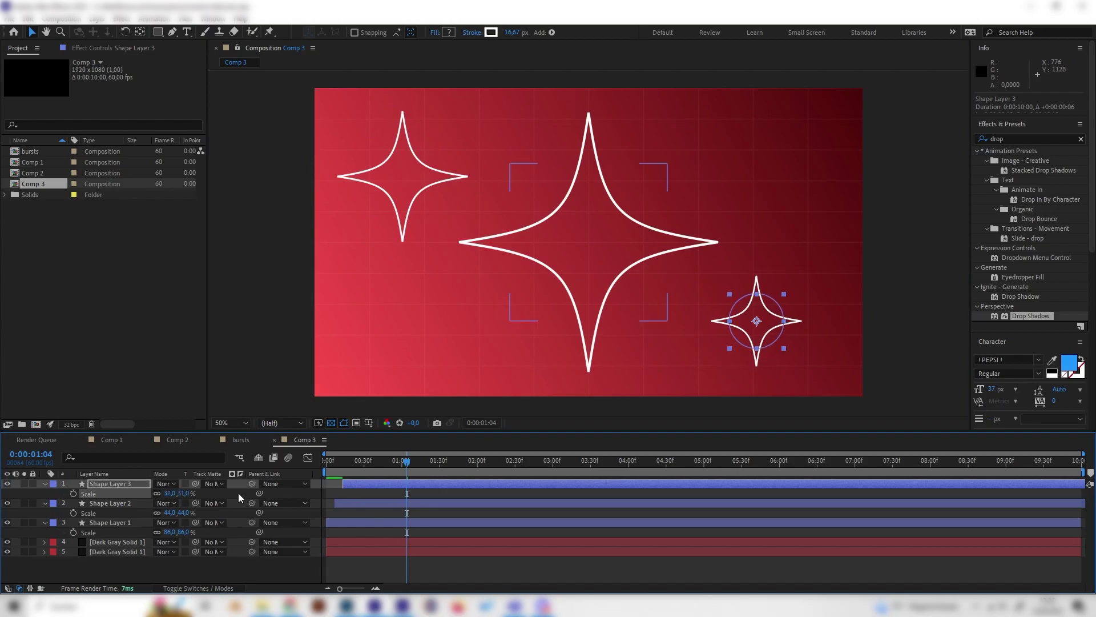
click(95, 522)
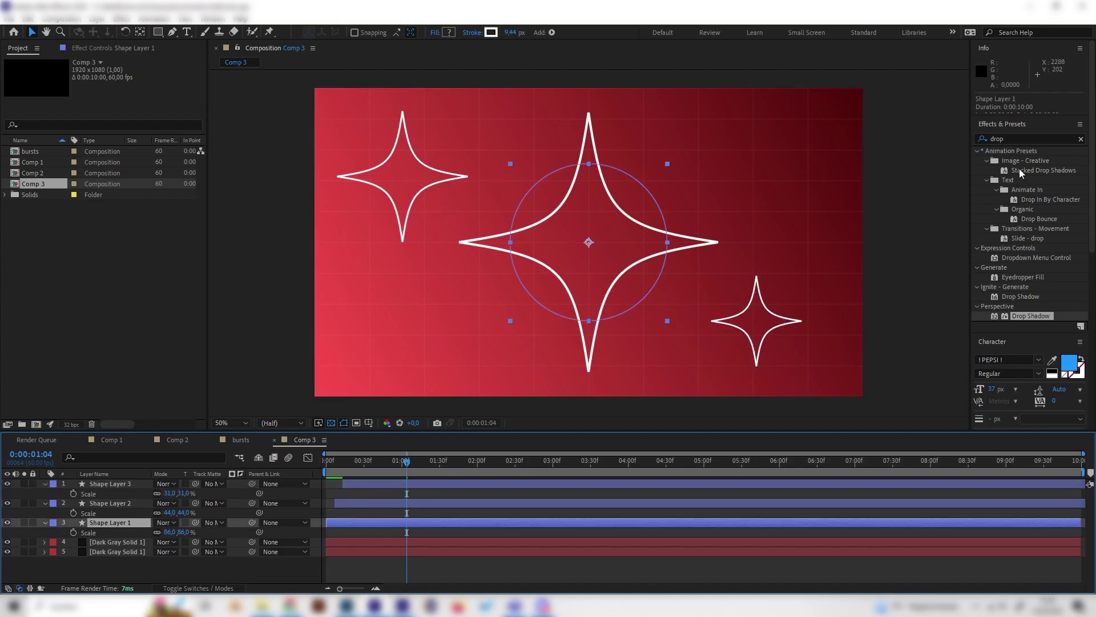
- Apply Drop Shadow to the centre star with Softness 5 and Distance 8, then preview
click(1009, 124)
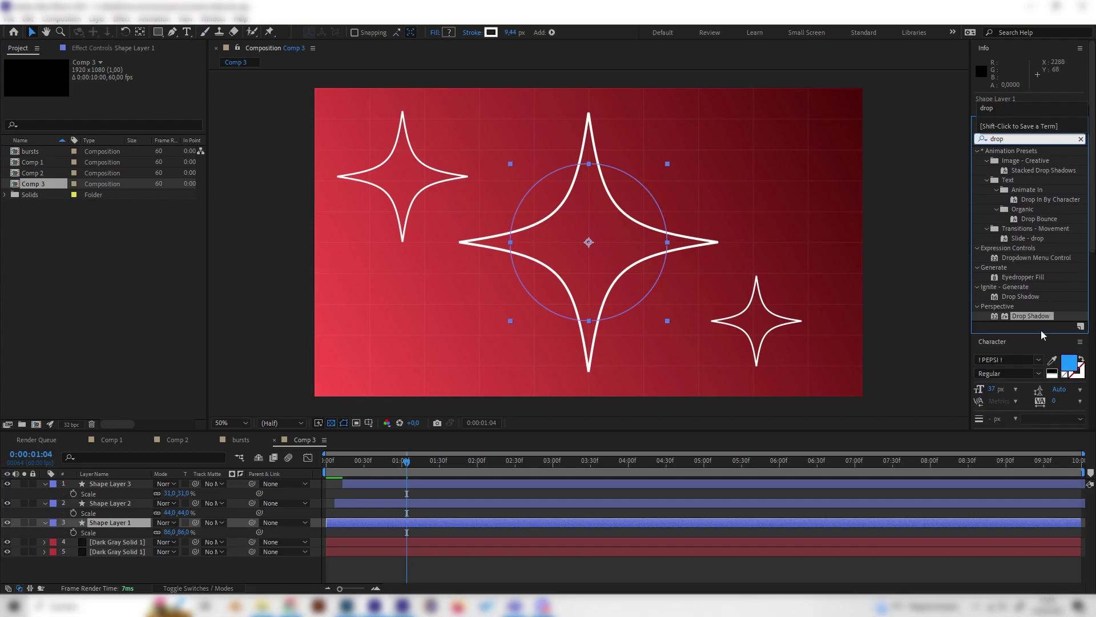
drag(1032, 315, 134, 519)
click(115, 144)
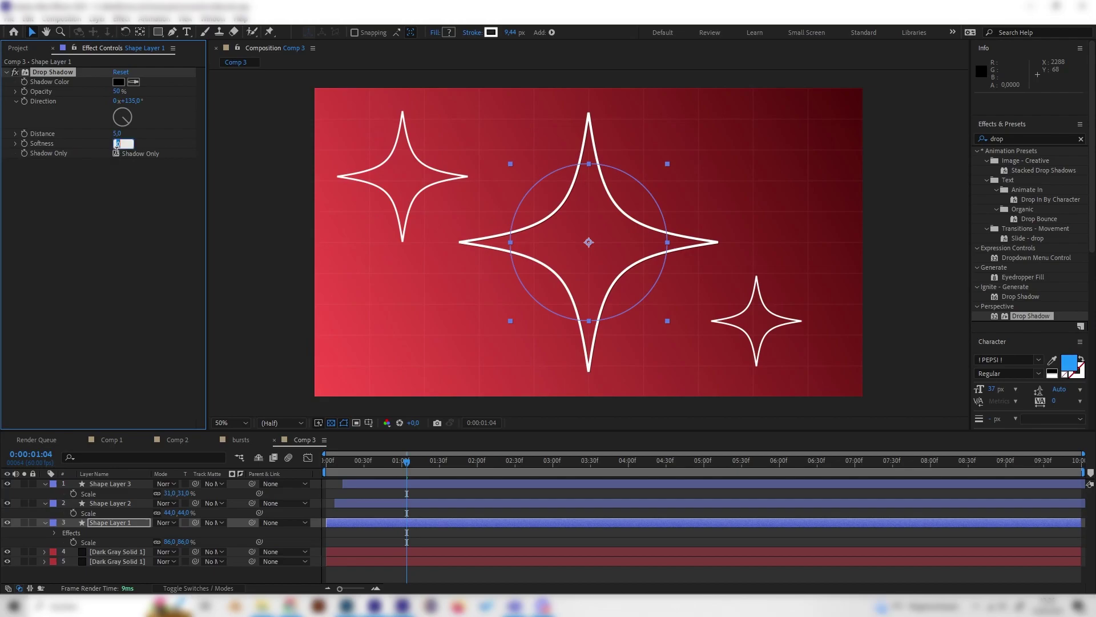
text(5)
click(135, 253)
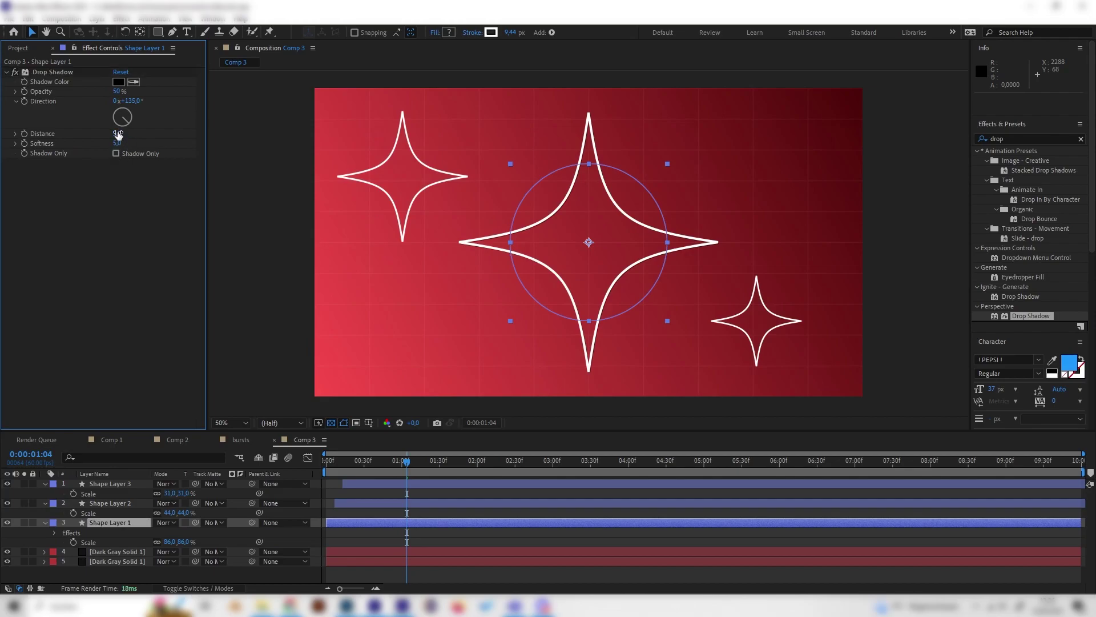
drag(118, 135, 124, 134)
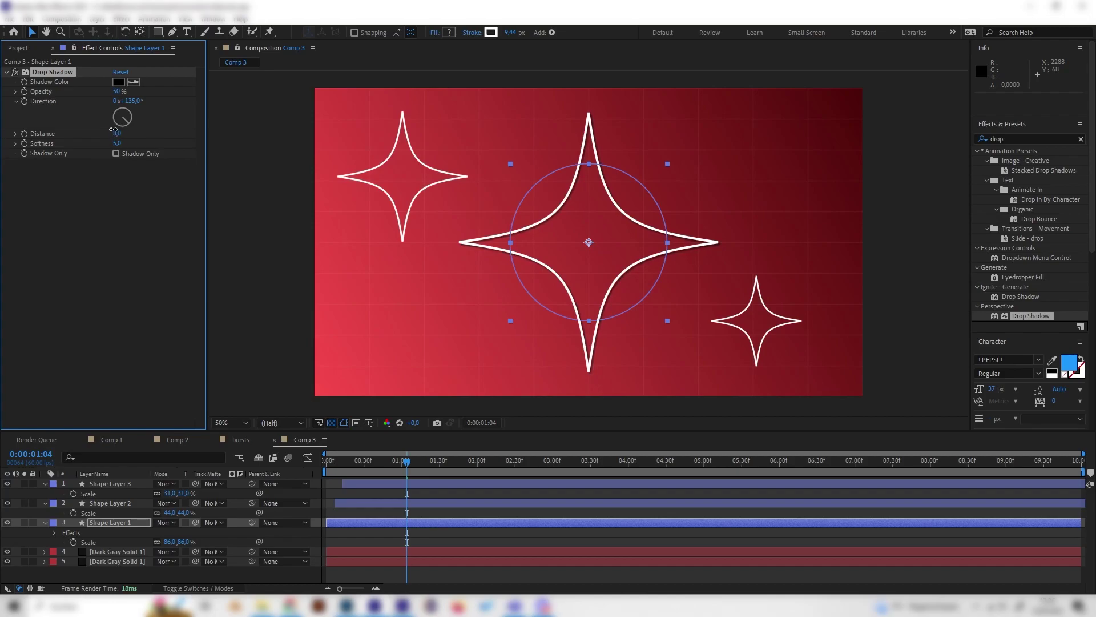
key(space)
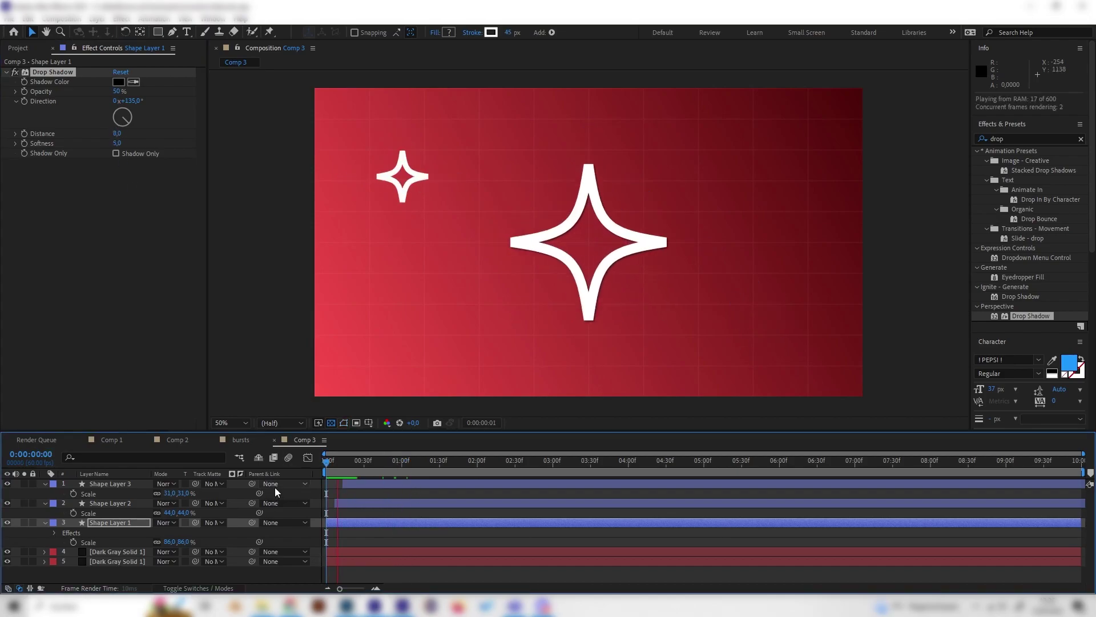